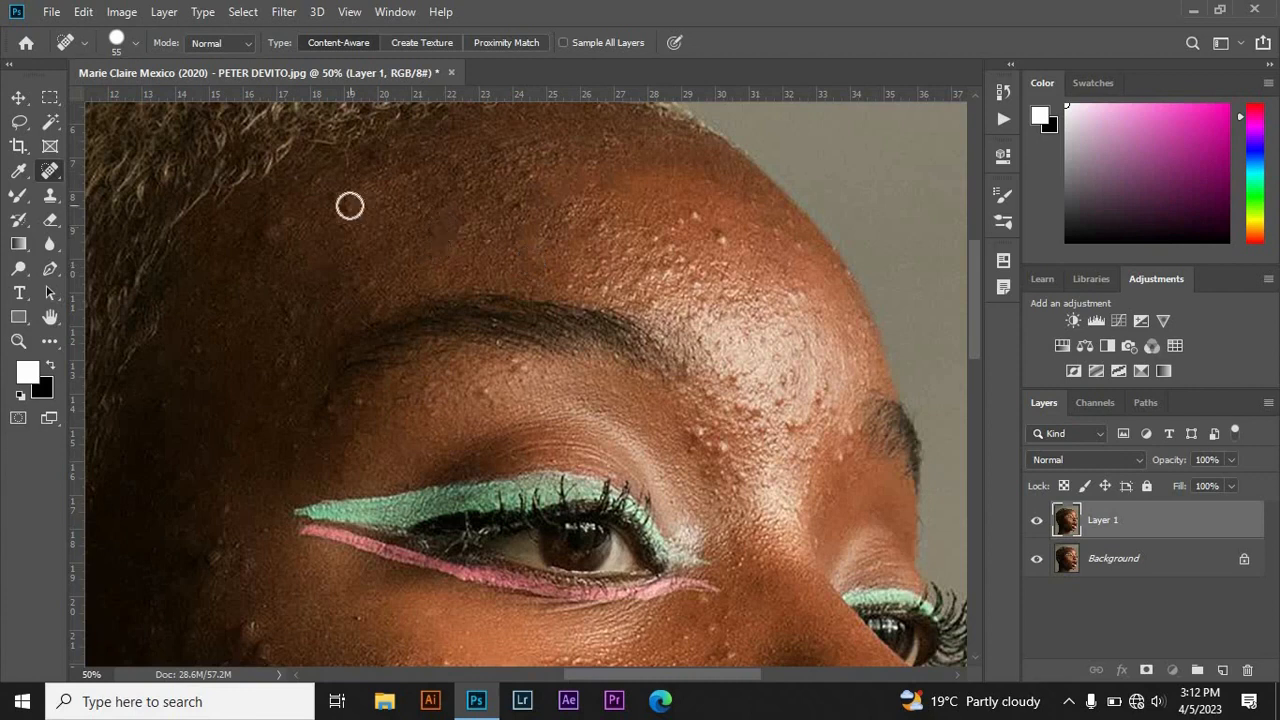
Heal the blemishes on the temple and the forehead above the eyebrow's outer half with the Spot Healing Brush on Layer 1
{"action": "left_click", "coordinate": [350, 206]}
{"action": "left_click", "coordinate": [373, 308]}
{"action": "left_click", "coordinate": [275, 228]}
{"action": "left_click", "coordinate": [319, 189]}
{"action": "left_click", "coordinate": [304, 292]}
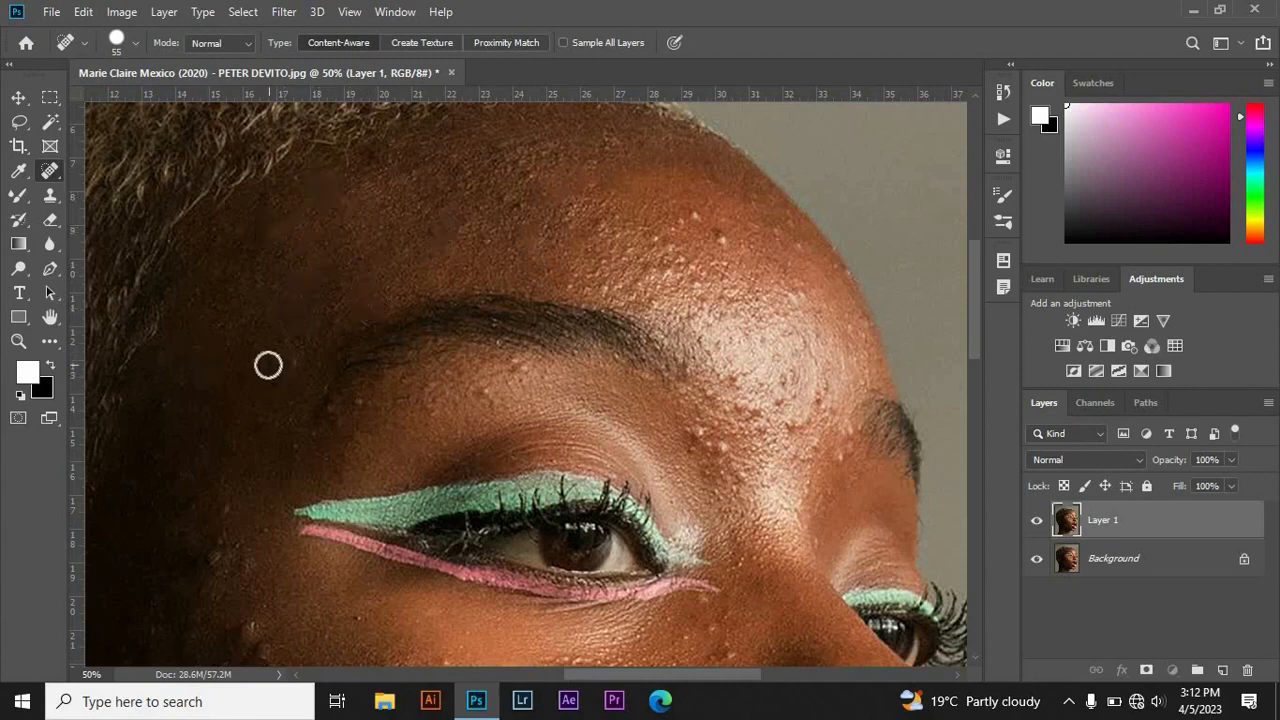
{"action": "left_click", "coordinate": [487, 236]}
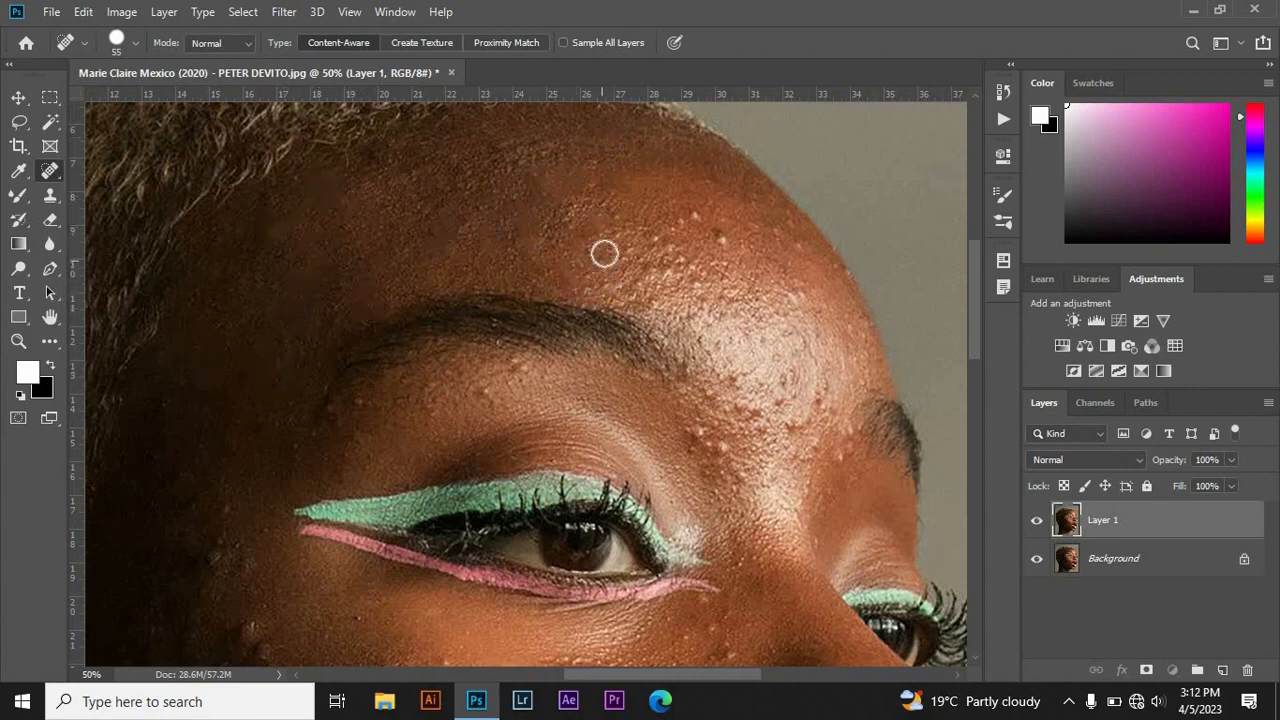
Heal the bumps on the front of the forehead, around the upper part of the shiny highlight
{"action": "left_click", "coordinate": [651, 226]}
{"action": "left_click", "coordinate": [648, 270]}
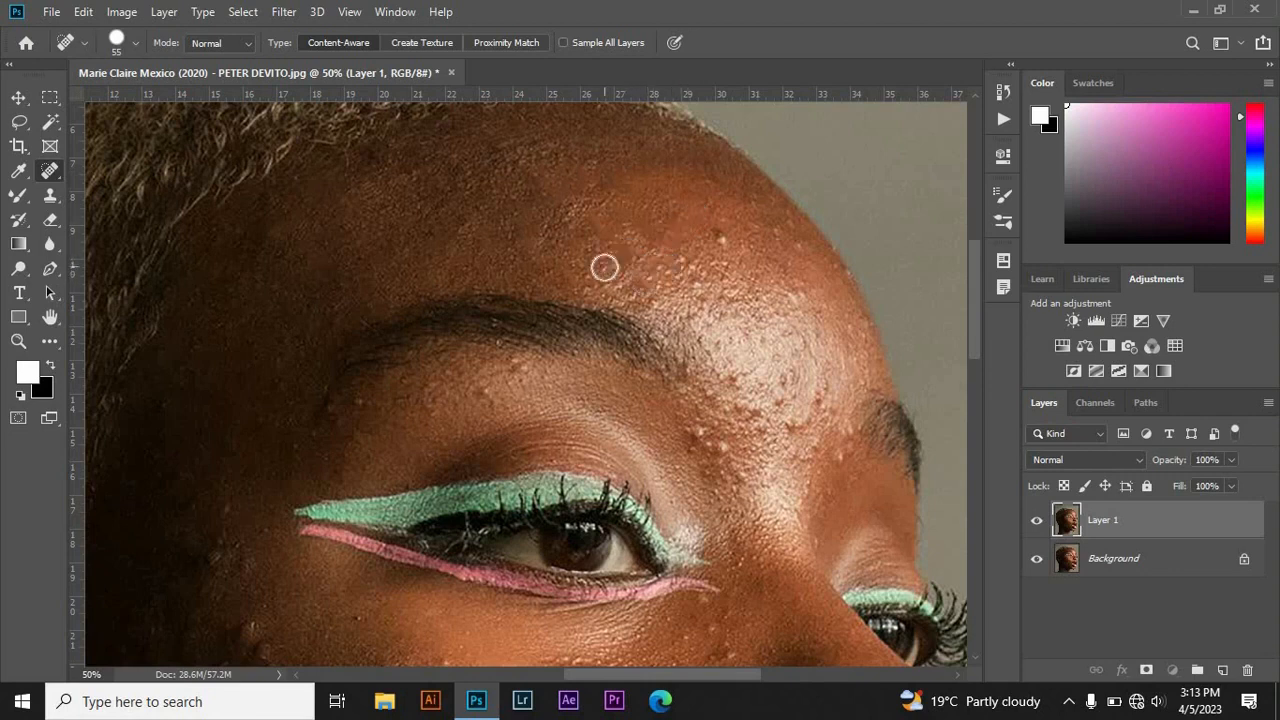
{"action": "left_click", "coordinate": [703, 328]}
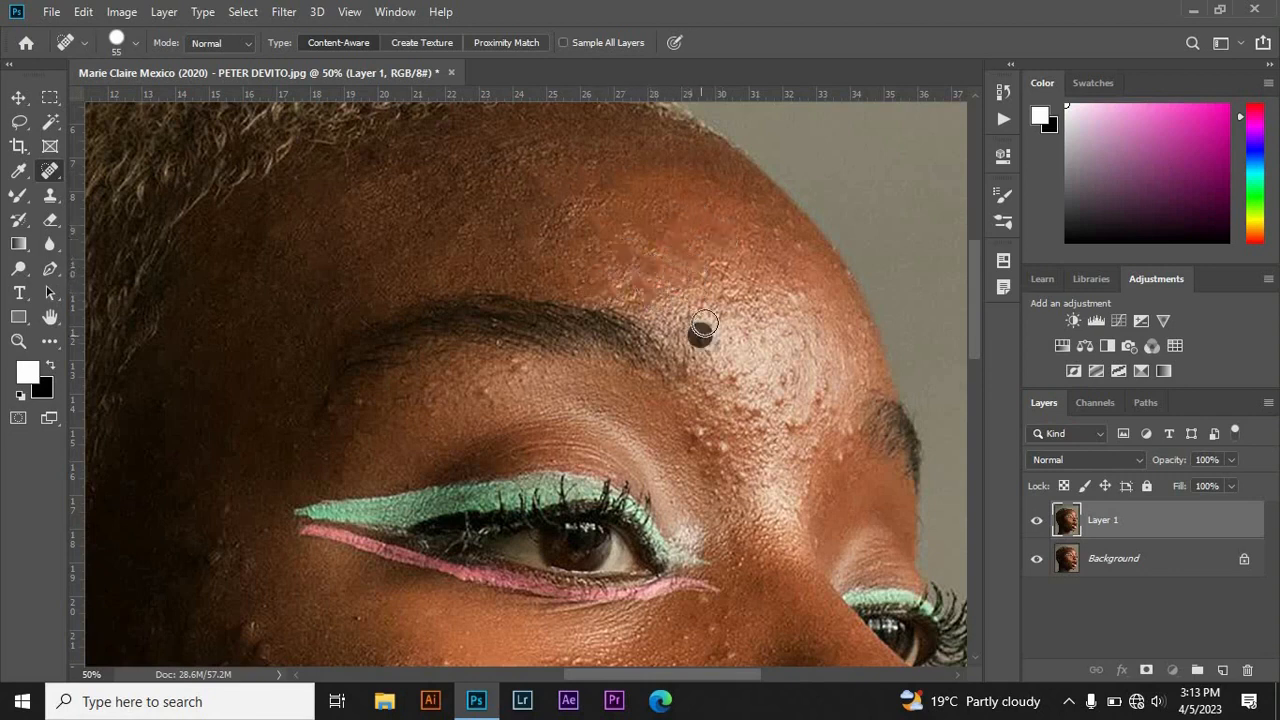
{"action": "left_click", "coordinate": [797, 291]}
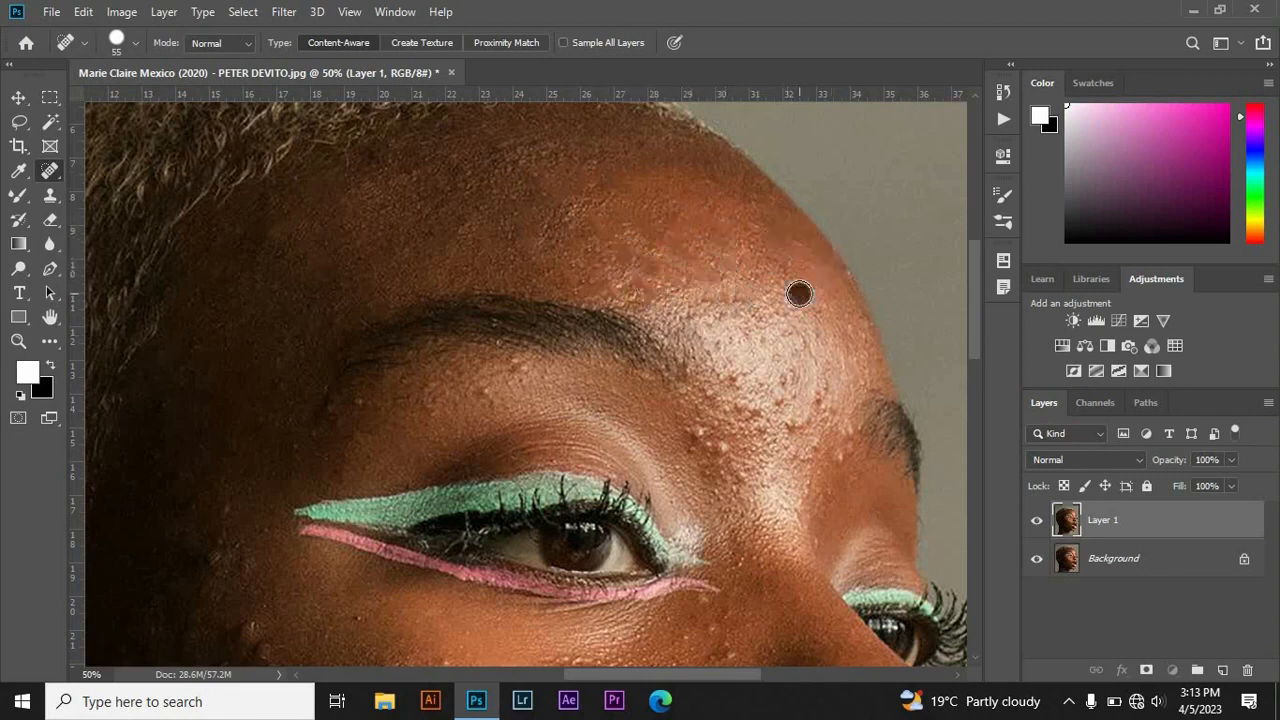
{"action": "left_click", "coordinate": [761, 336]}
{"action": "left_click", "coordinate": [794, 297]}
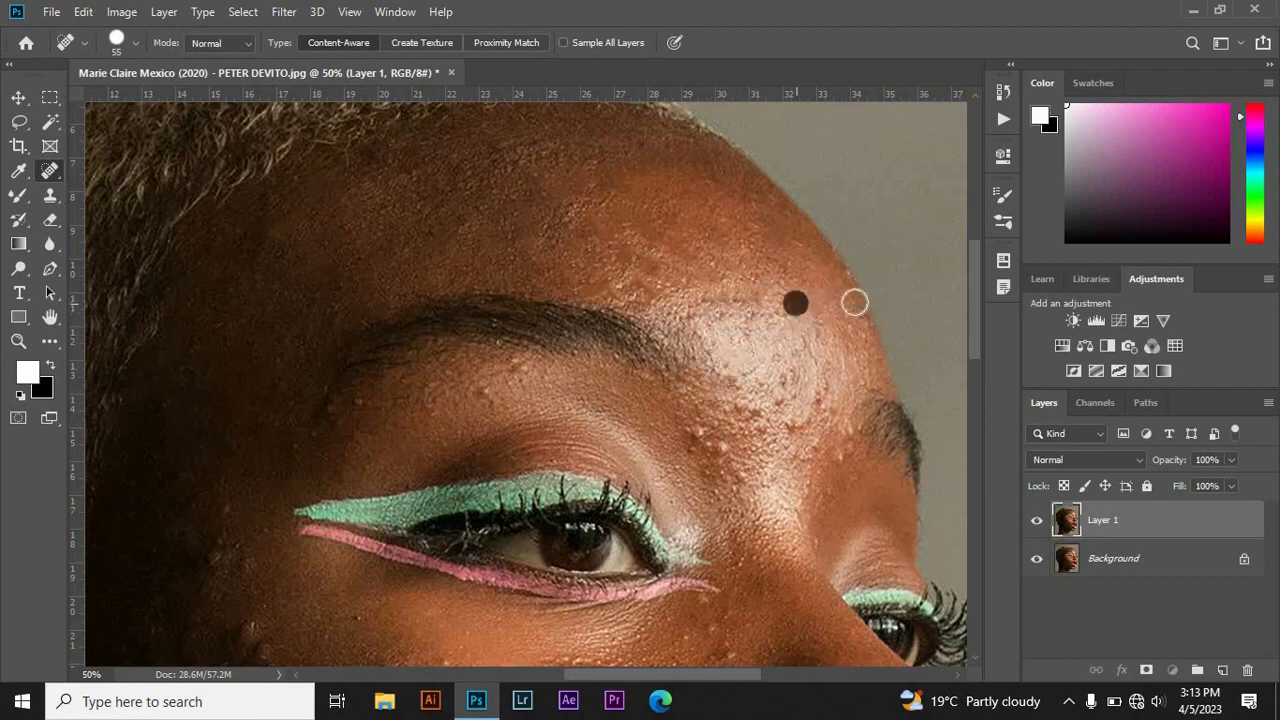
Heal the bumps between the eyebrows, from the lower forehead highlight to the bridge of the nose
{"action": "left_click", "coordinate": [760, 383]}
{"action": "left_click", "coordinate": [705, 429]}
{"action": "left_click", "coordinate": [729, 414]}
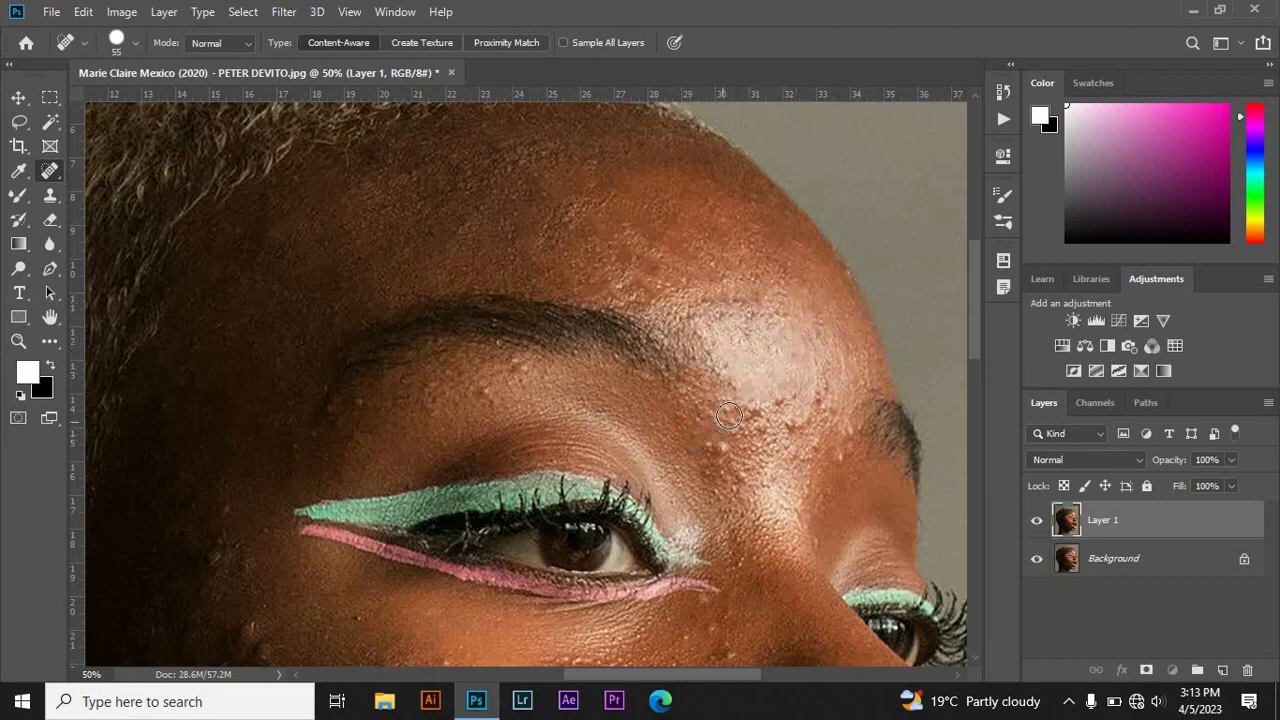
{"action": "left_click", "coordinate": [757, 411]}
{"action": "left_click", "coordinate": [782, 407]}
{"action": "left_click", "coordinate": [836, 396]}
{"action": "left_click", "coordinate": [825, 372]}
{"action": "left_click", "coordinate": [799, 416]}
{"action": "left_click", "coordinate": [834, 451]}
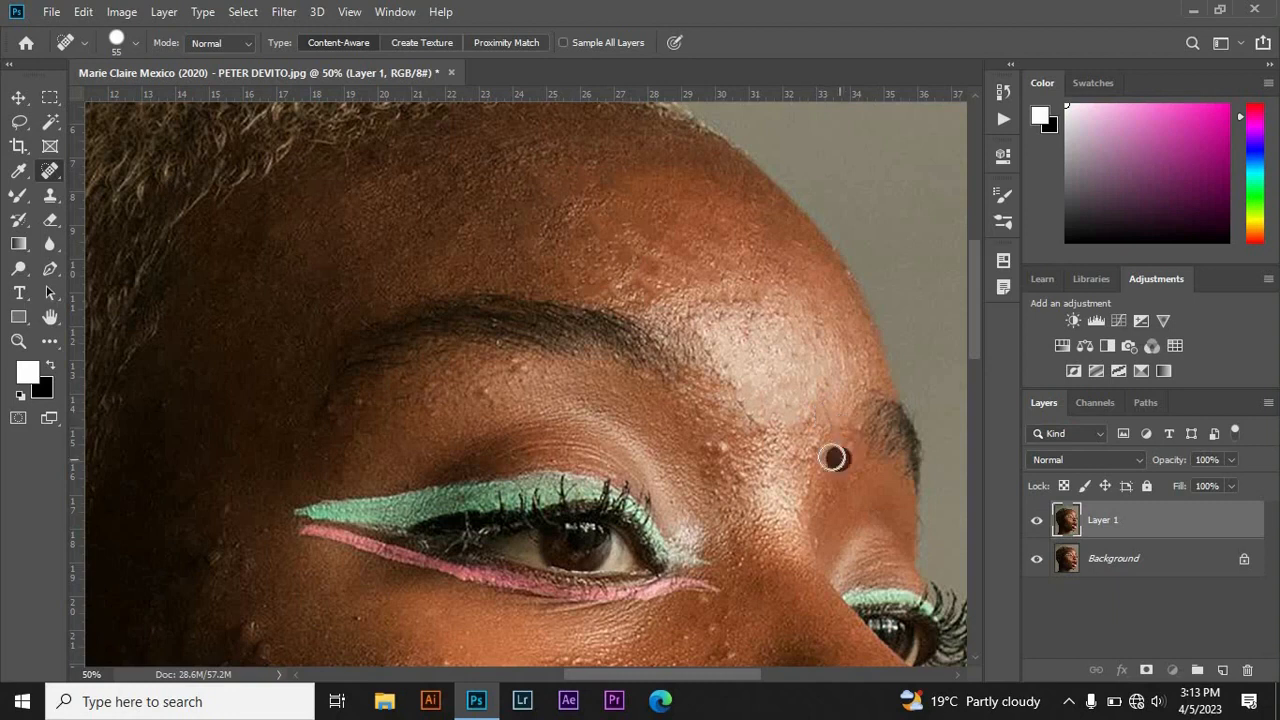
{"action": "left_click", "coordinate": [714, 462]}
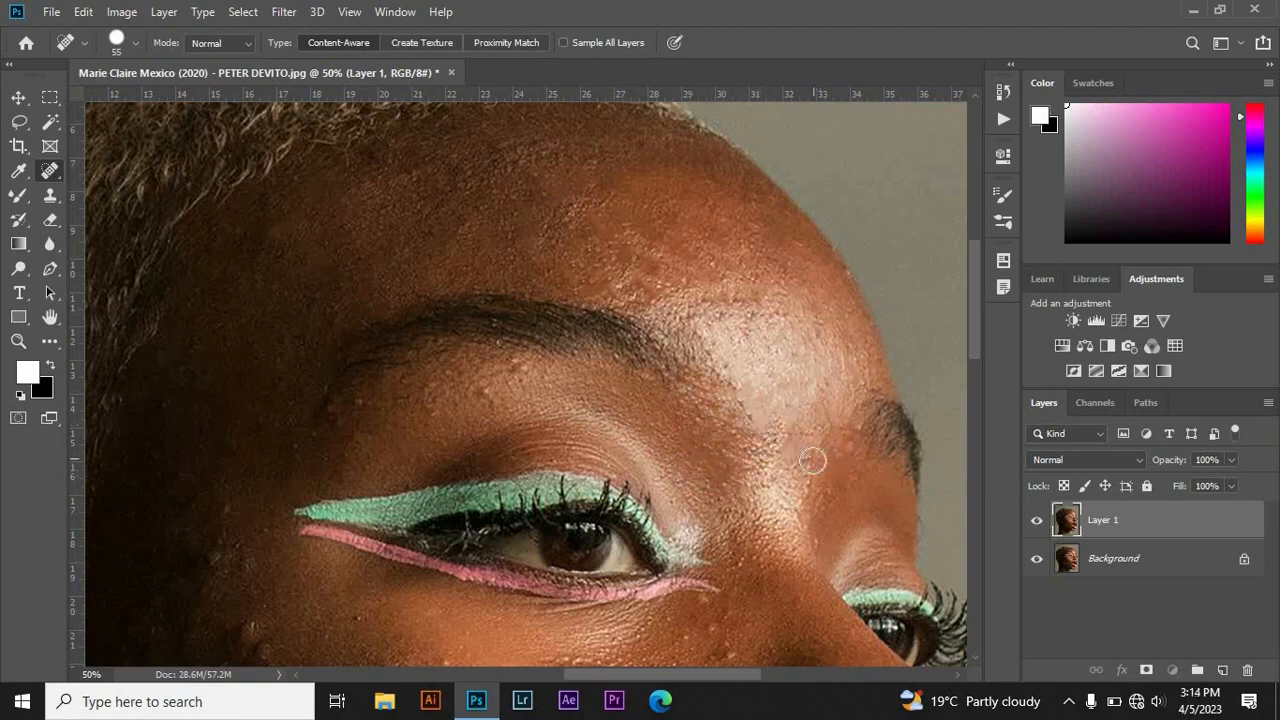
{"action": "left_click", "coordinate": [812, 495]}
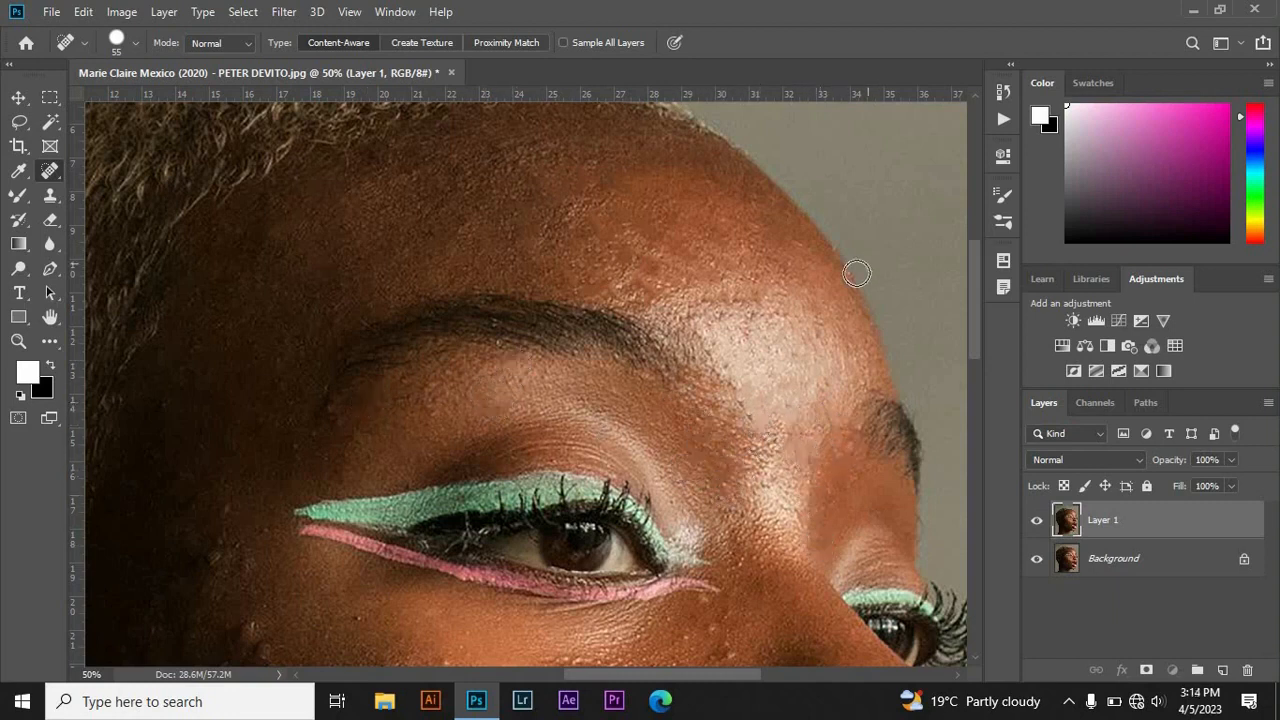
Heal the raised spots on the upper cheek below the eye
{"action": "scroll", "coordinate": [714, 372], "scroll_direction": "down", "scroll_amount": 5}
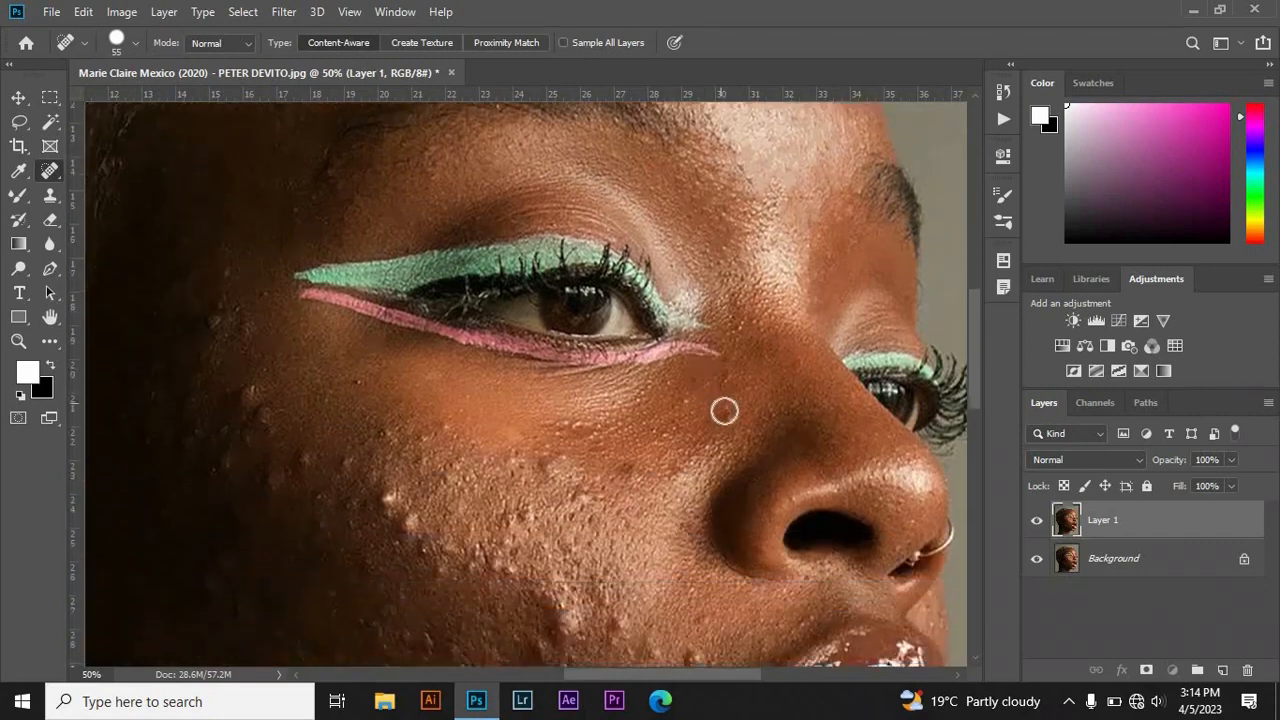
{"action": "left_click", "coordinate": [564, 448]}
{"action": "left_click", "coordinate": [570, 494]}
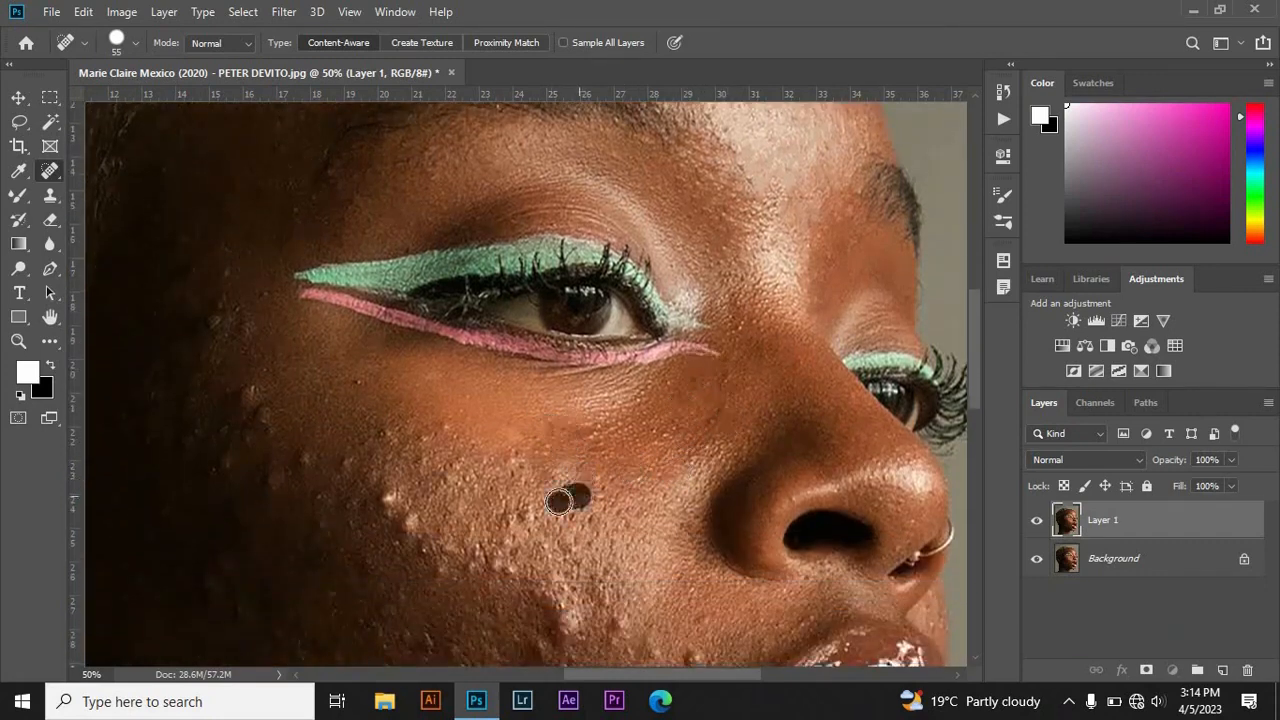
{"action": "left_click", "coordinate": [496, 546]}
{"action": "left_click", "coordinate": [474, 540]}
{"action": "left_click", "coordinate": [447, 477]}
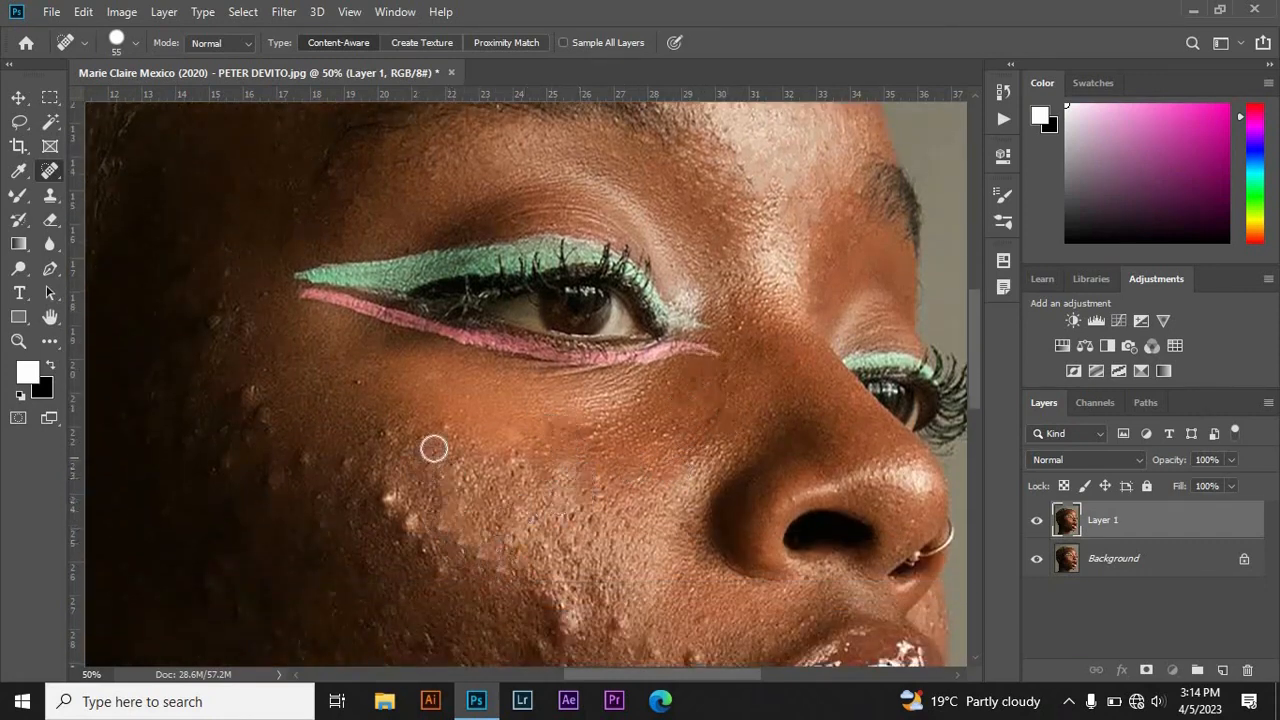
Heal the blemishes along the shadow edge of the cheekbone and out towards the side of the face
{"action": "left_click_drag", "start_coordinate": [443, 441], "coordinate": [417, 433]}
{"action": "left_click", "coordinate": [443, 528]}
{"action": "left_click", "coordinate": [406, 525]}
{"action": "left_click", "coordinate": [387, 498]}
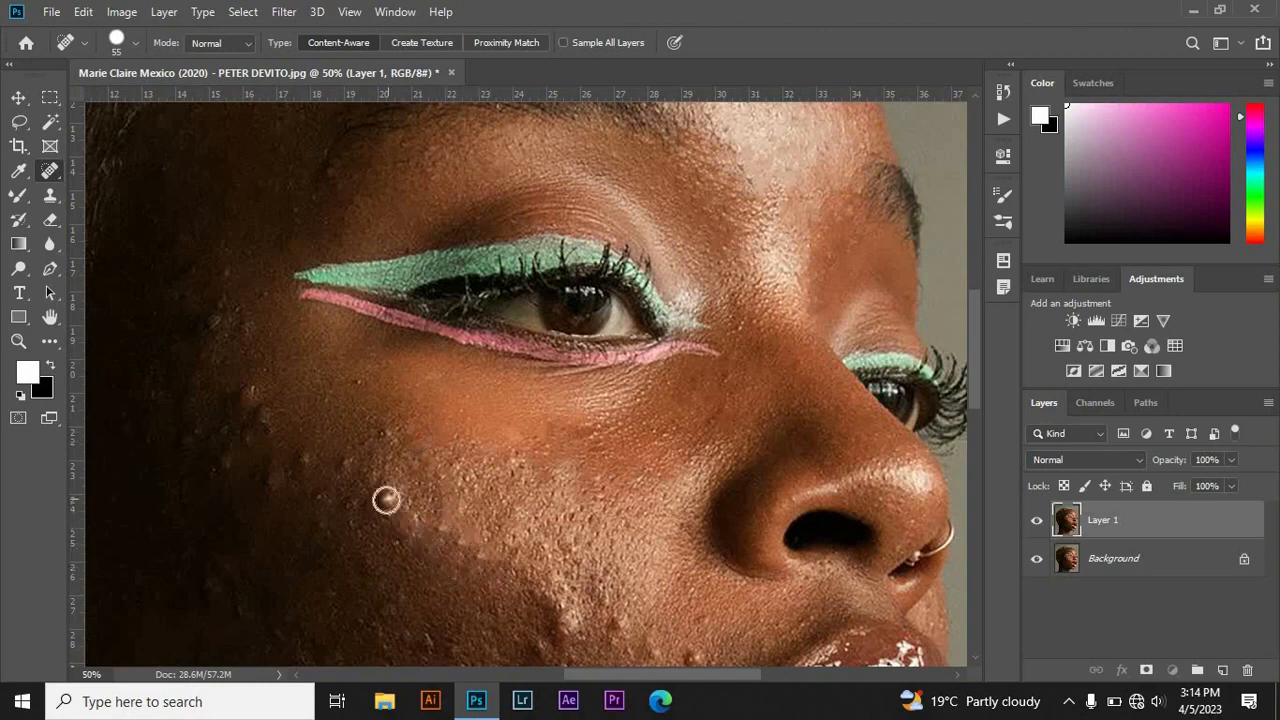
{"action": "left_click", "coordinate": [413, 459]}
{"action": "left_click", "coordinate": [387, 435]}
{"action": "left_click", "coordinate": [473, 551]}
{"action": "left_click", "coordinate": [550, 551]}
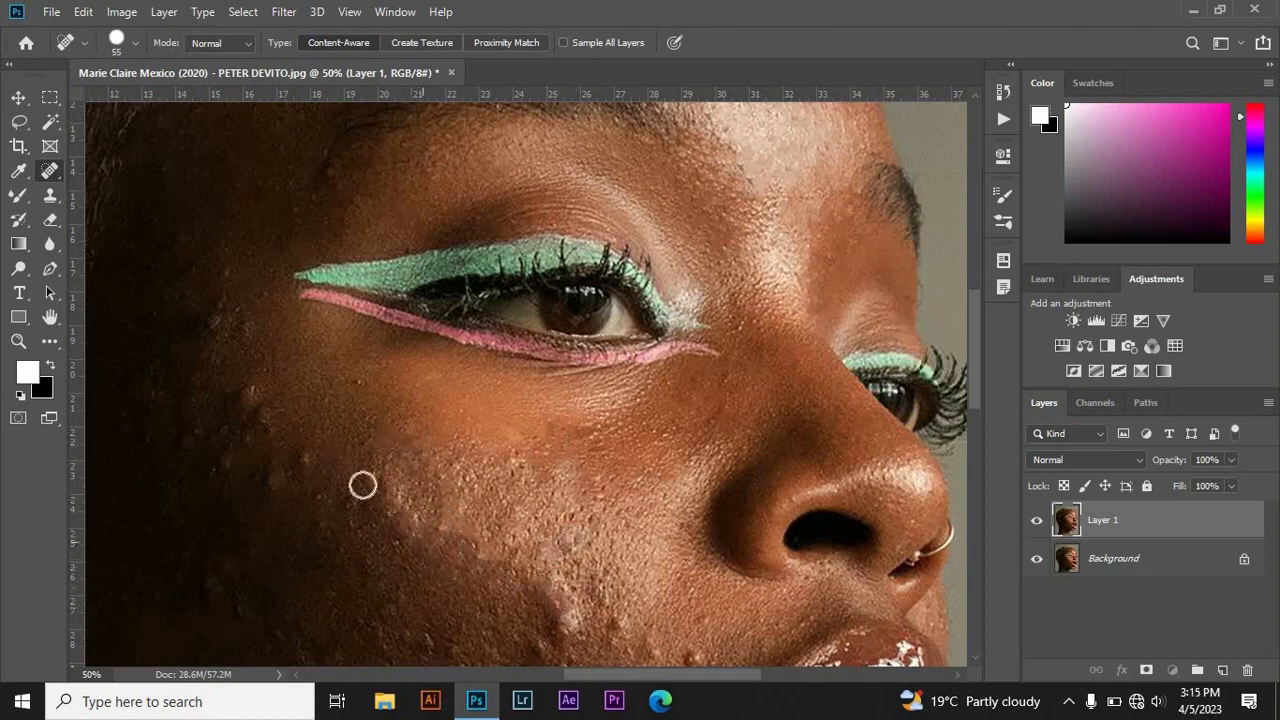
{"action": "left_click", "coordinate": [225, 458]}
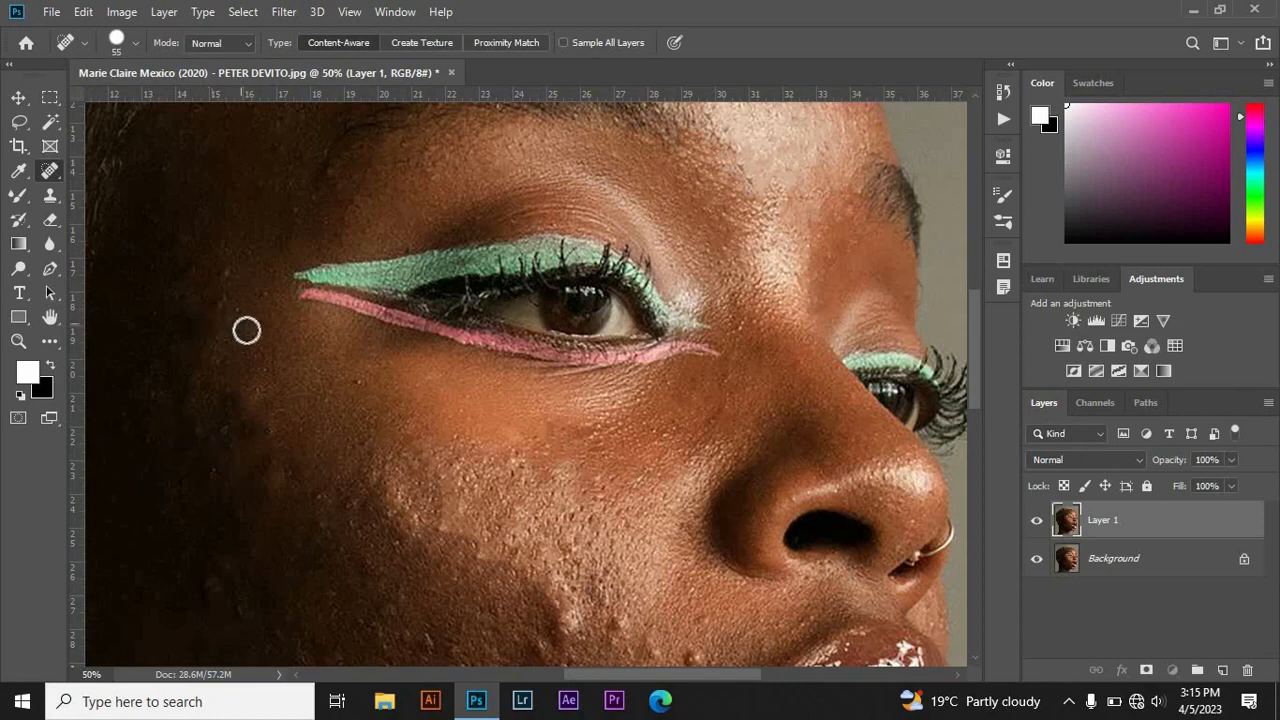
Heal the remaining spots on the shadowed side of the face and the middle of the cheek
{"action": "left_click_drag", "start_coordinate": [592, 673], "coordinate": [560, 672]}
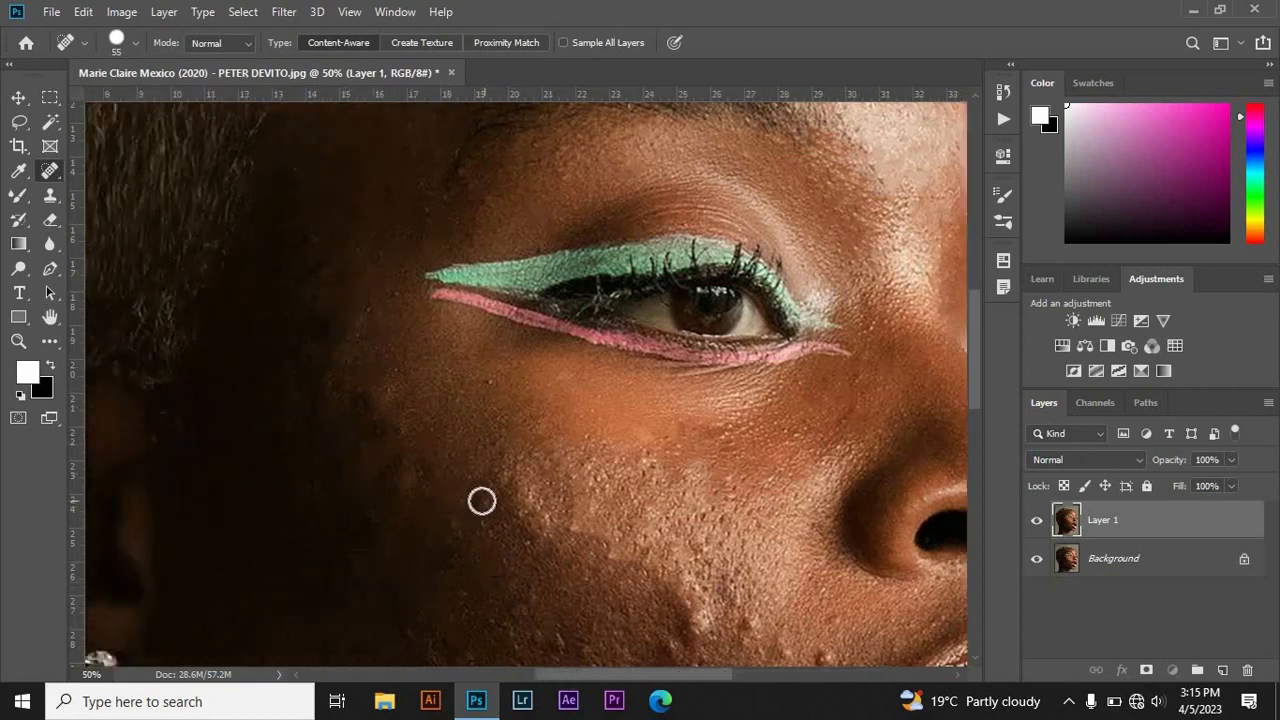
{"action": "left_click", "coordinate": [668, 646]}
{"action": "left_click", "coordinate": [588, 650]}
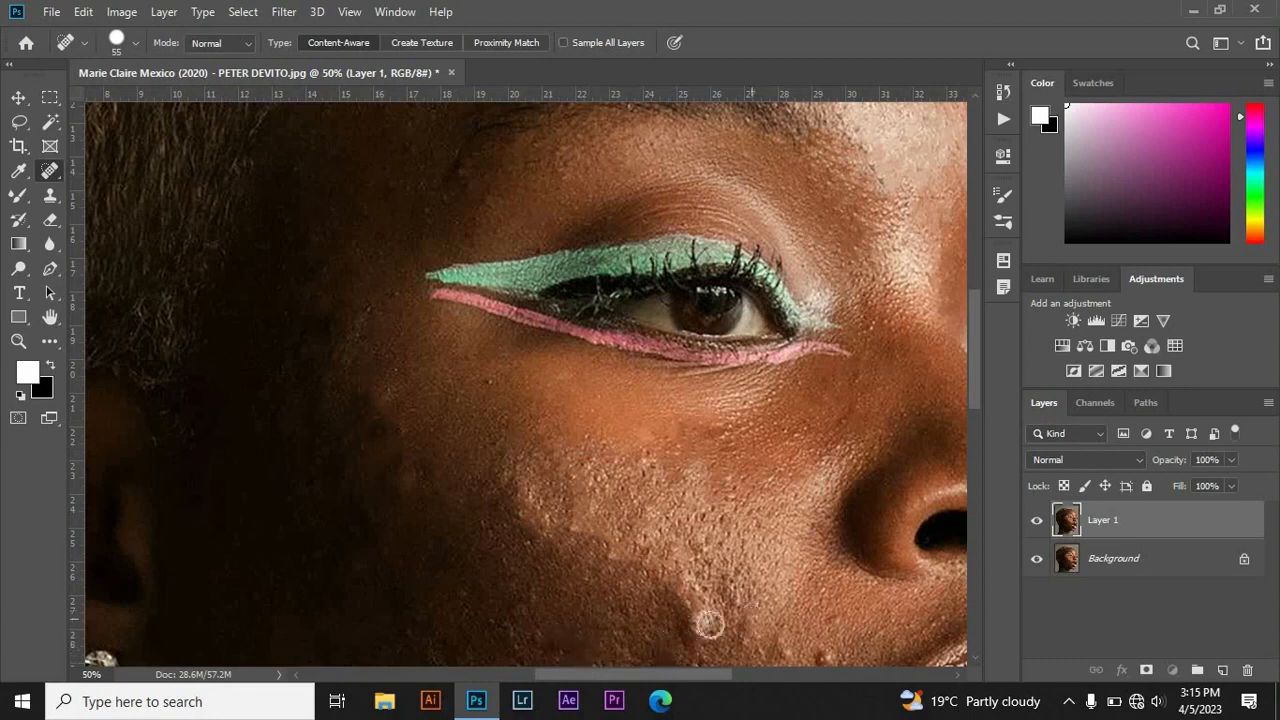
{"action": "left_click", "coordinate": [820, 648]}
Heal the marks above the upper lip's corner and the blemishes on the lower cheek beside the mouth
{"action": "left_click_drag", "start_coordinate": [698, 678], "coordinate": [762, 677]}
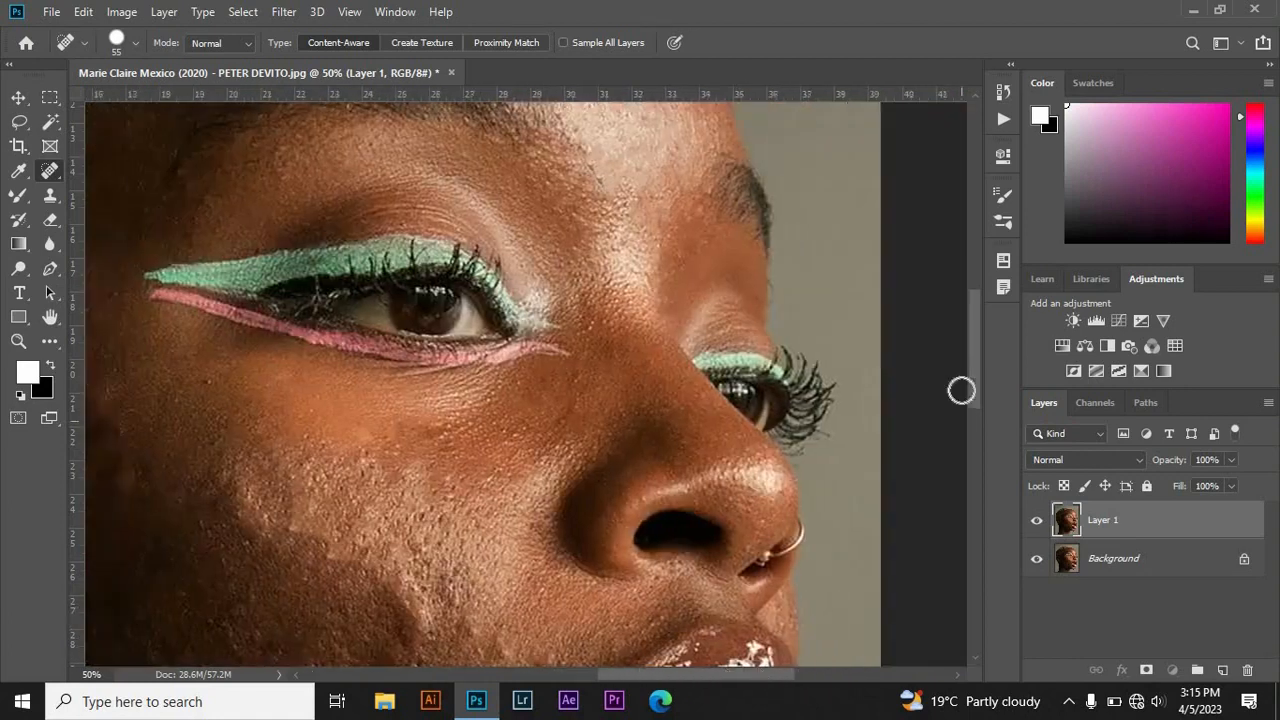
{"action": "left_click_drag", "start_coordinate": [978, 366], "coordinate": [978, 411]}
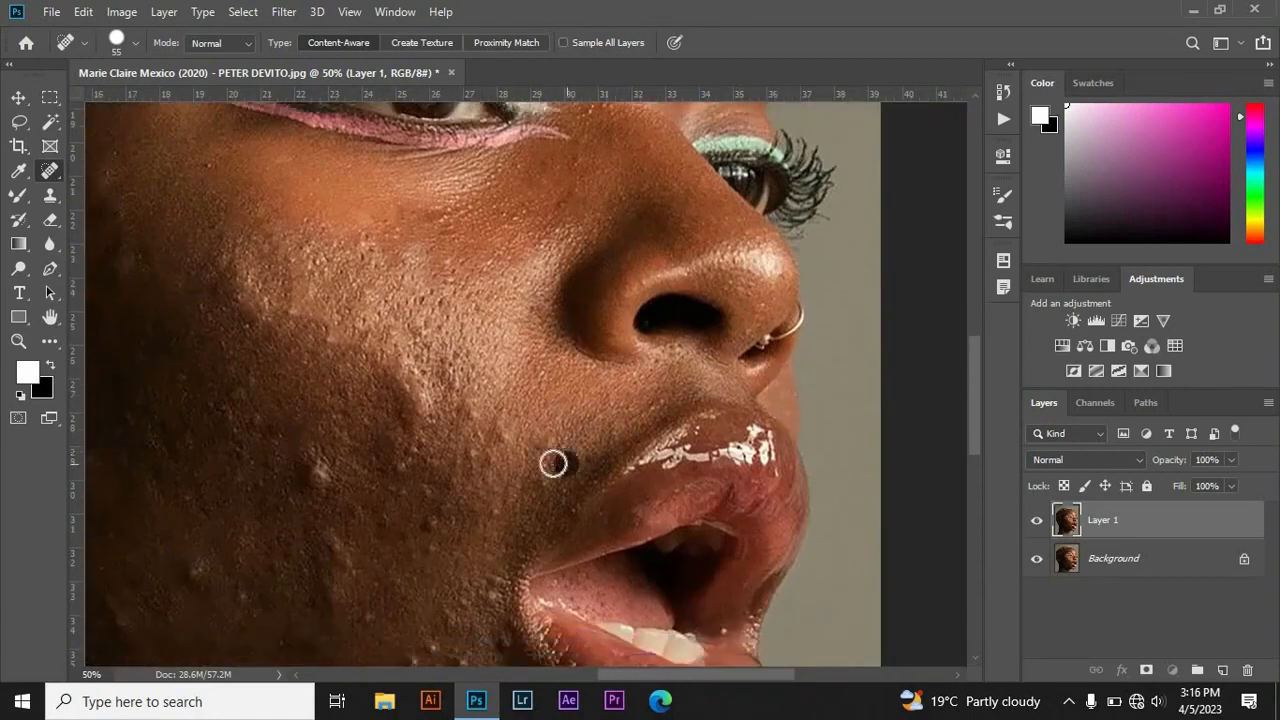
{"action": "left_click", "coordinate": [502, 431]}
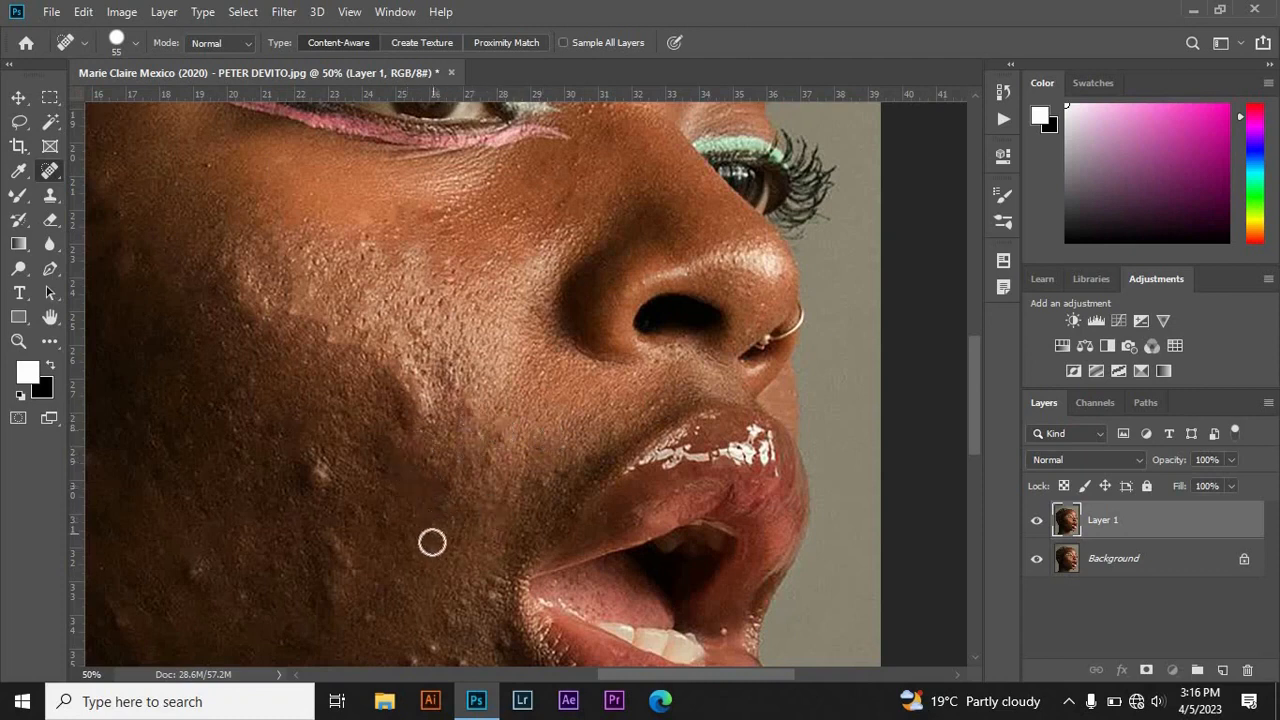
{"action": "left_click", "coordinate": [320, 478]}
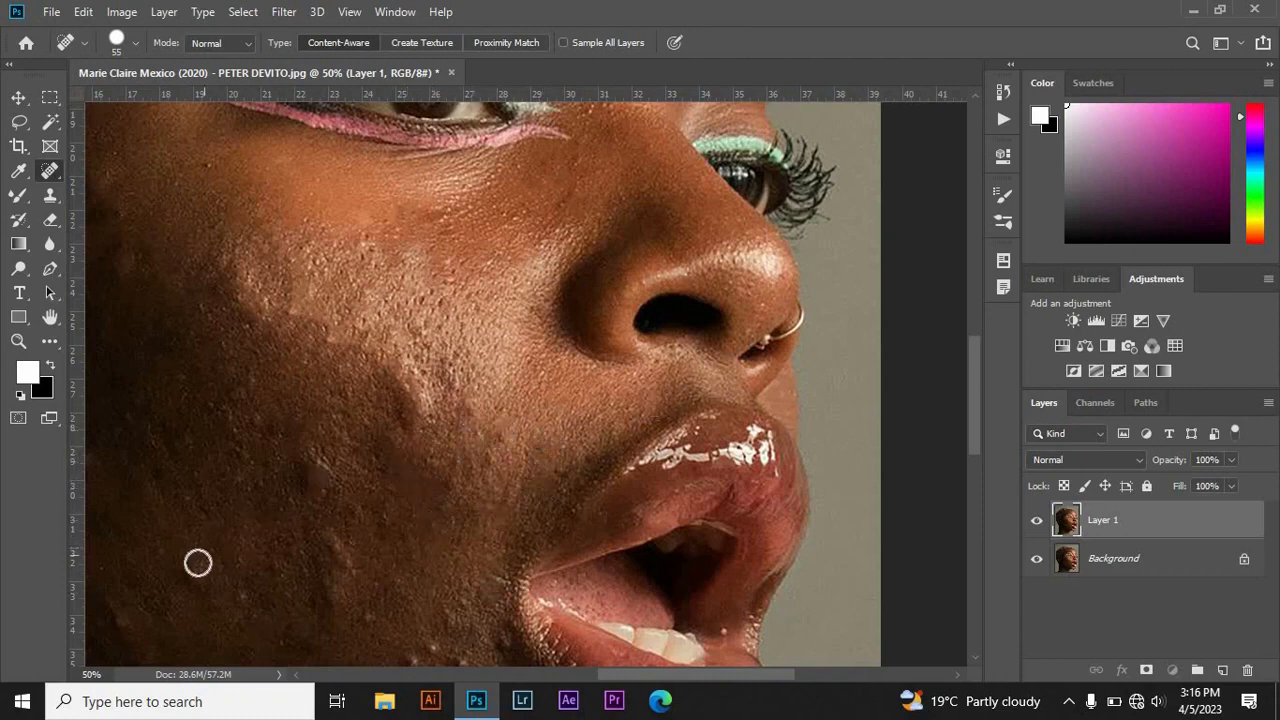
{"action": "left_click", "coordinate": [320, 551]}
Heal the spots on the lower cheek and around the corner of the mouth
{"action": "scroll", "coordinate": [364, 626], "scroll_direction": "left", "scroll_amount": 3}
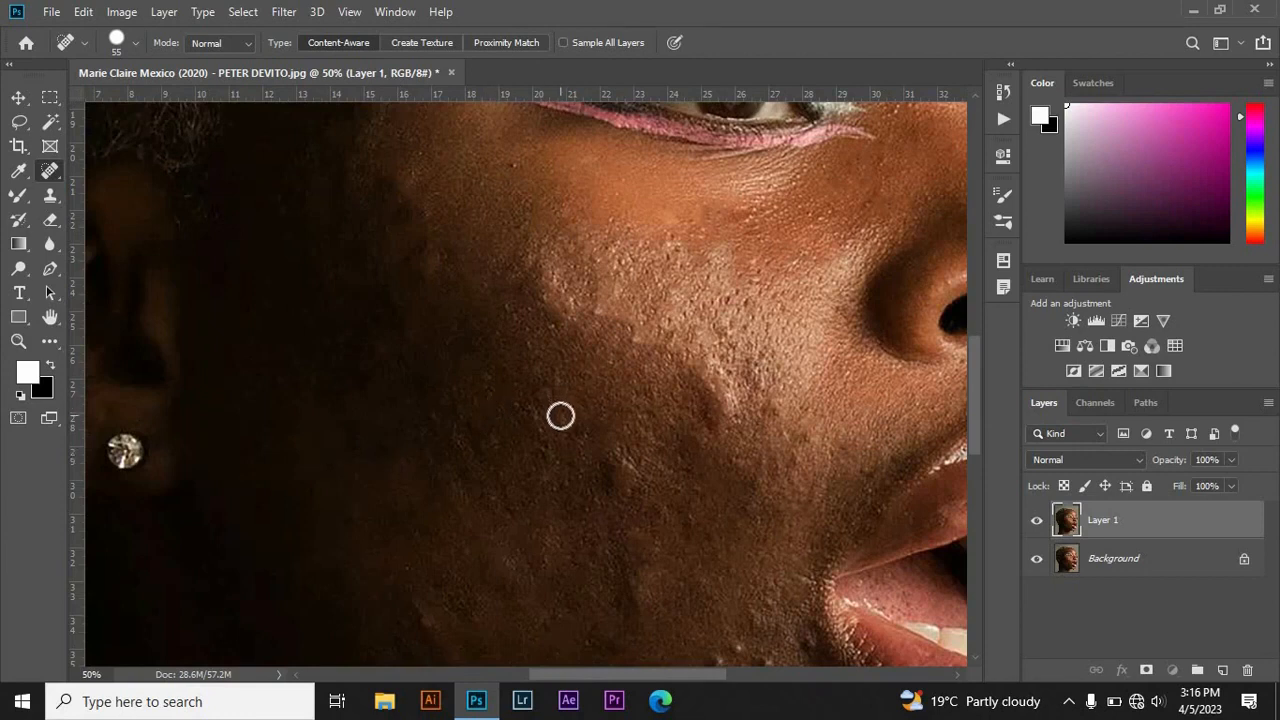
{"action": "left_click_drag", "start_coordinate": [977, 392], "coordinate": [978, 424]}
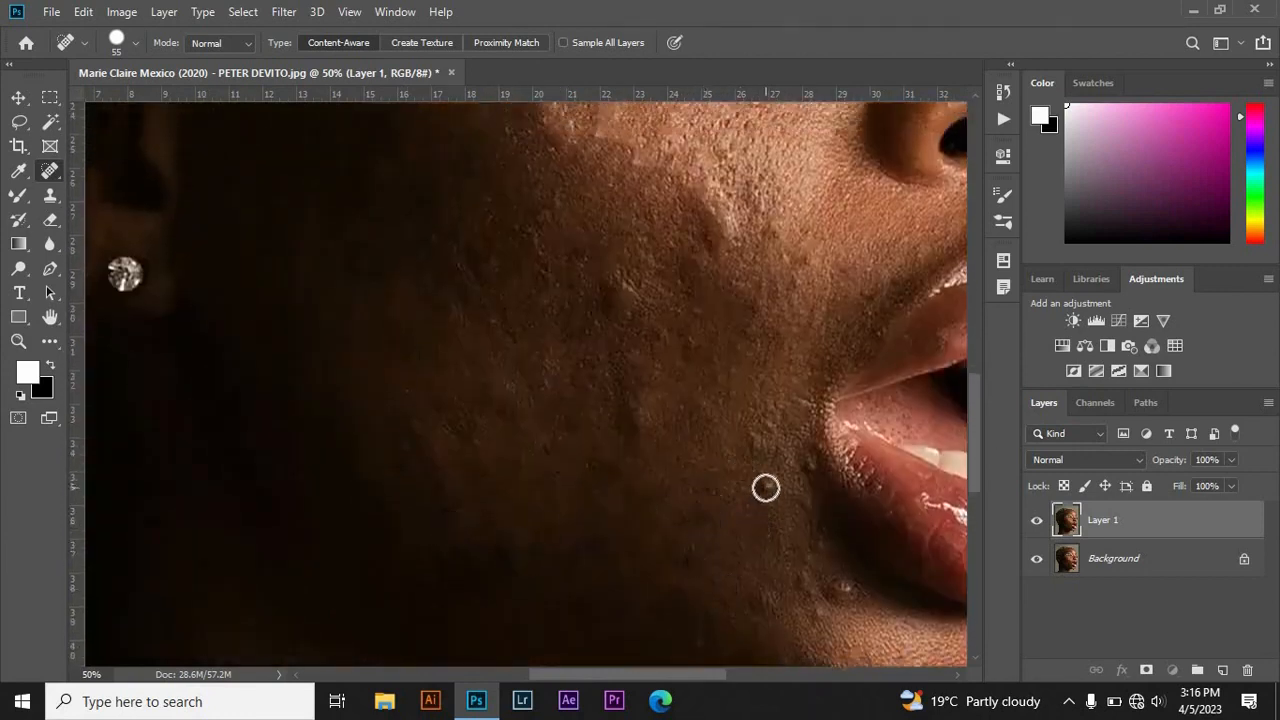
{"action": "left_click", "coordinate": [806, 458]}
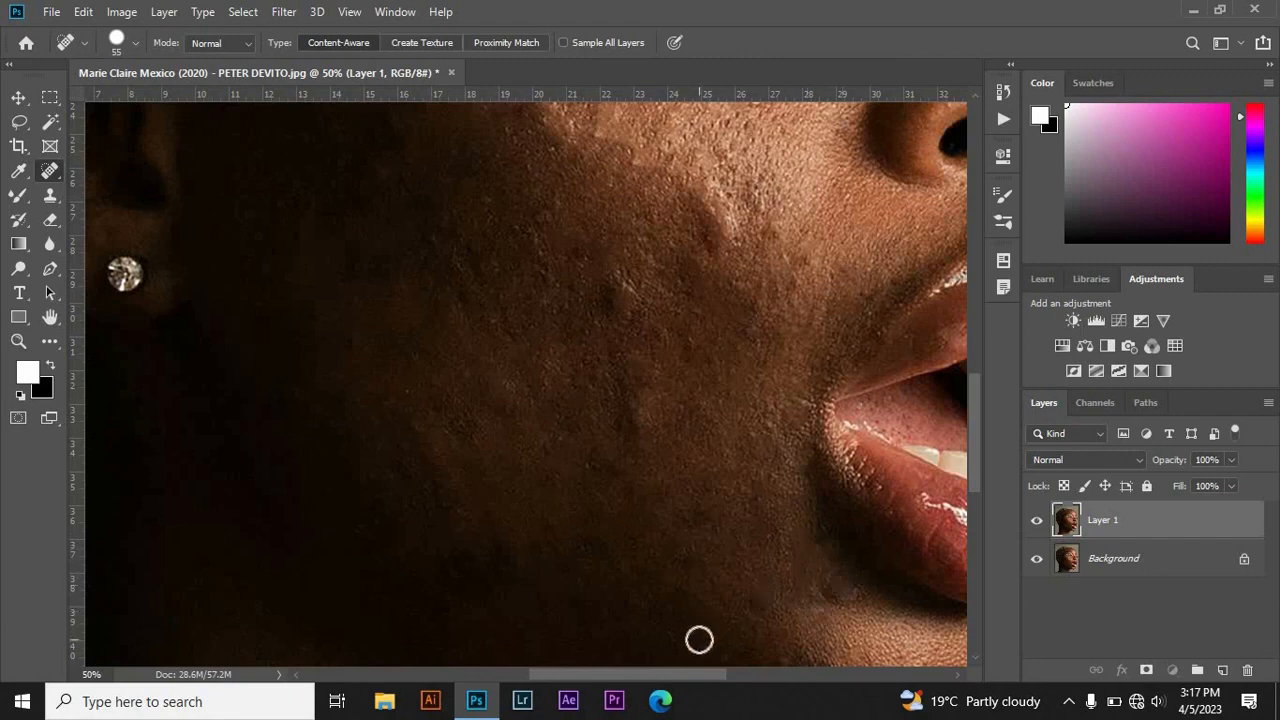
Heal the blemishes on the jawline and the chin below the lower lip
{"action": "left_click_drag", "start_coordinate": [971, 438], "coordinate": [972, 480]}
{"action": "left_click", "coordinate": [782, 478]}
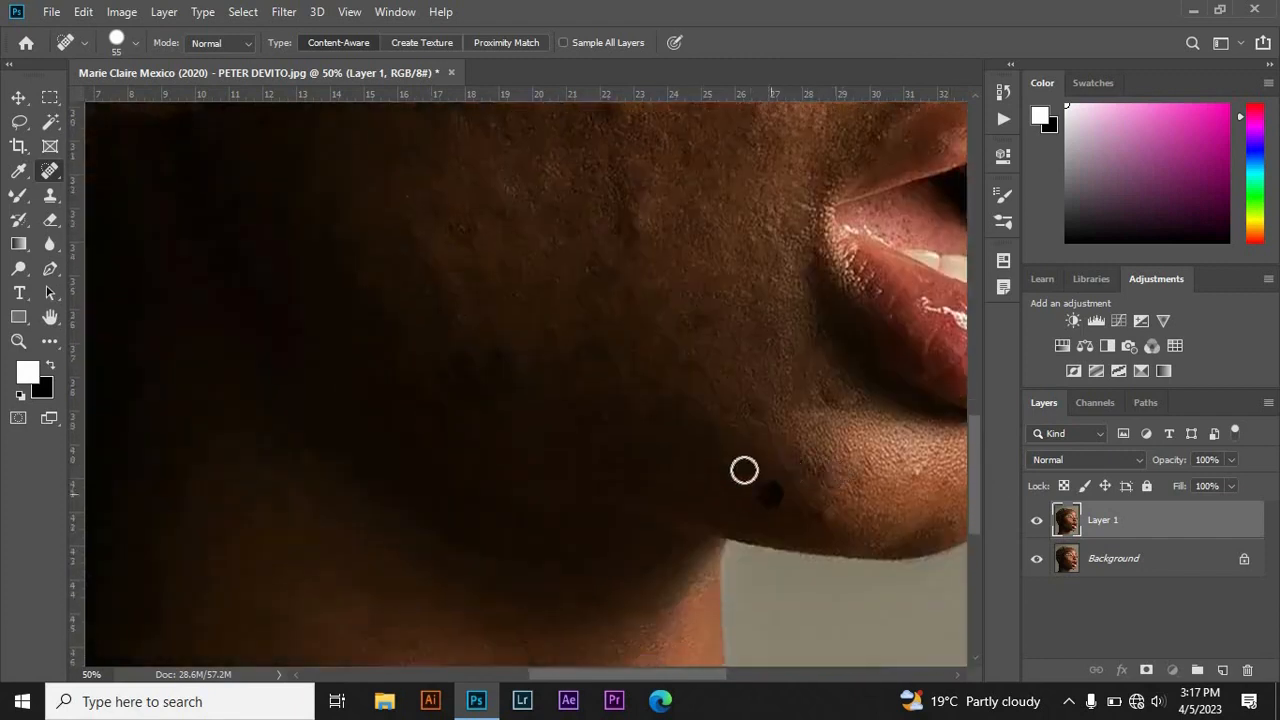
{"action": "left_click_drag", "start_coordinate": [698, 675], "coordinate": [724, 675]}
{"action": "left_click", "coordinate": [886, 486]}
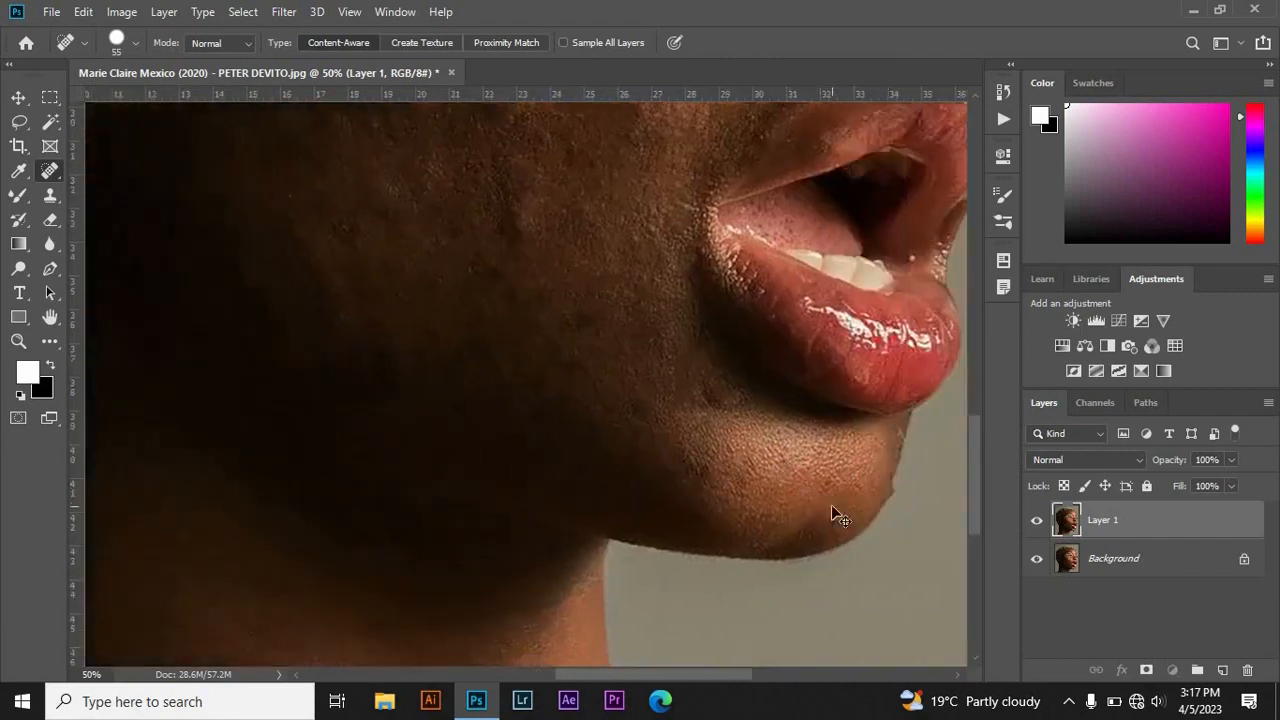
{"action": "left_click", "coordinate": [888, 484]}
Switch to the Patch tool and patch the elongated mark on the mid-cheek and the smaller mark below it
{"action": "left_click_drag", "start_coordinate": [970, 448], "coordinate": [967, 403]}
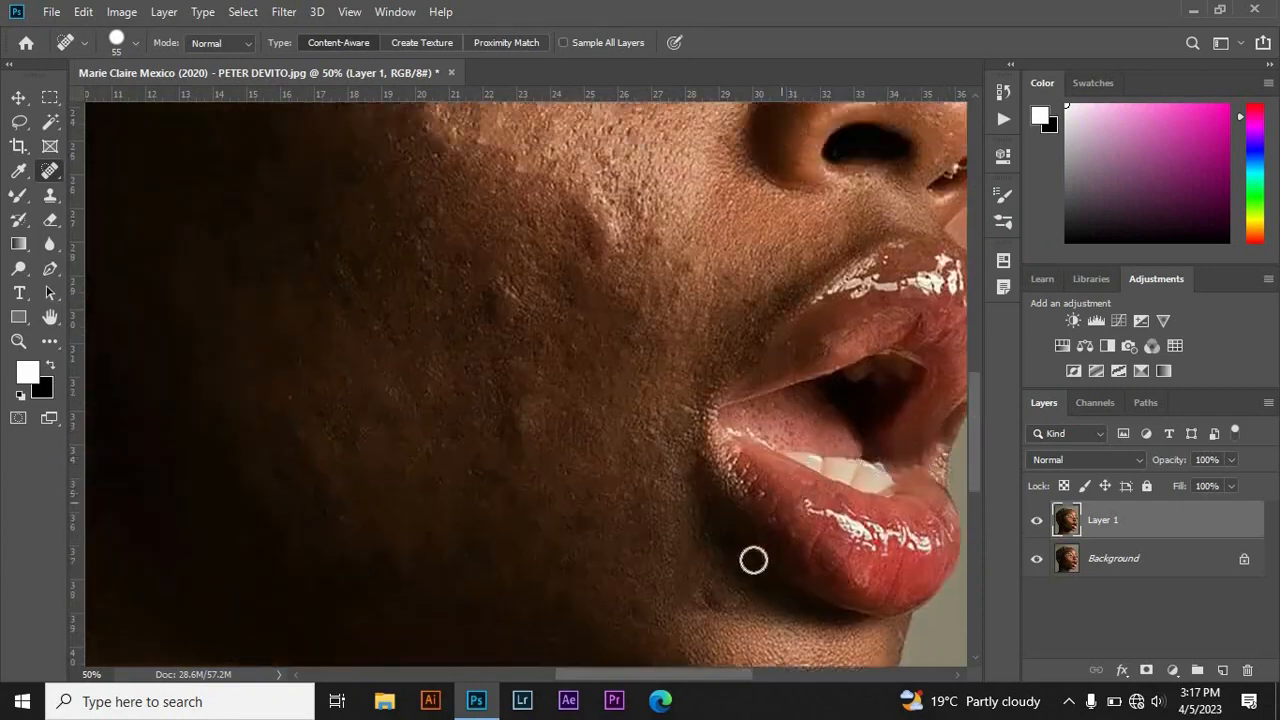
{"action": "mouse_move", "coordinate": [655, 675]}
{"action": "left_mouse_down"}
{"action": "mouse_move", "coordinate": [669, 677]}
{"action": "mouse_move", "coordinate": [597, 655]}
{"action": "mouse_move", "coordinate": [613, 660]}
{"action": "left_mouse_up"}
{"action": "left_click_drag", "start_coordinate": [973, 425], "coordinate": [973, 381]}
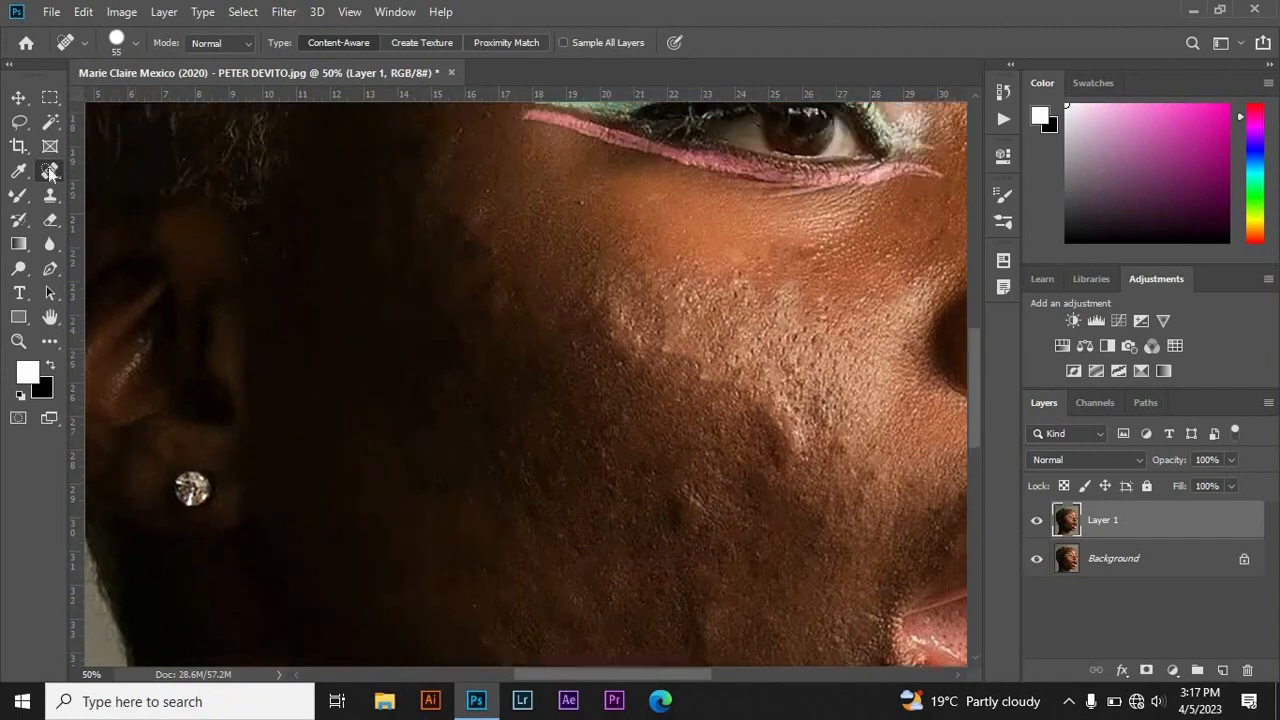
{"action": "right_click", "coordinate": [50, 171]}
{"action": "left_click", "coordinate": [110, 207]}
{"action": "mouse_move", "coordinate": [778, 386]}
{"action": "left_mouse_down"}
{"action": "mouse_move", "coordinate": [777, 471]}
{"action": "mouse_move", "coordinate": [778, 394]}
{"action": "mouse_move", "coordinate": [731, 442]}
{"action": "left_mouse_up"}
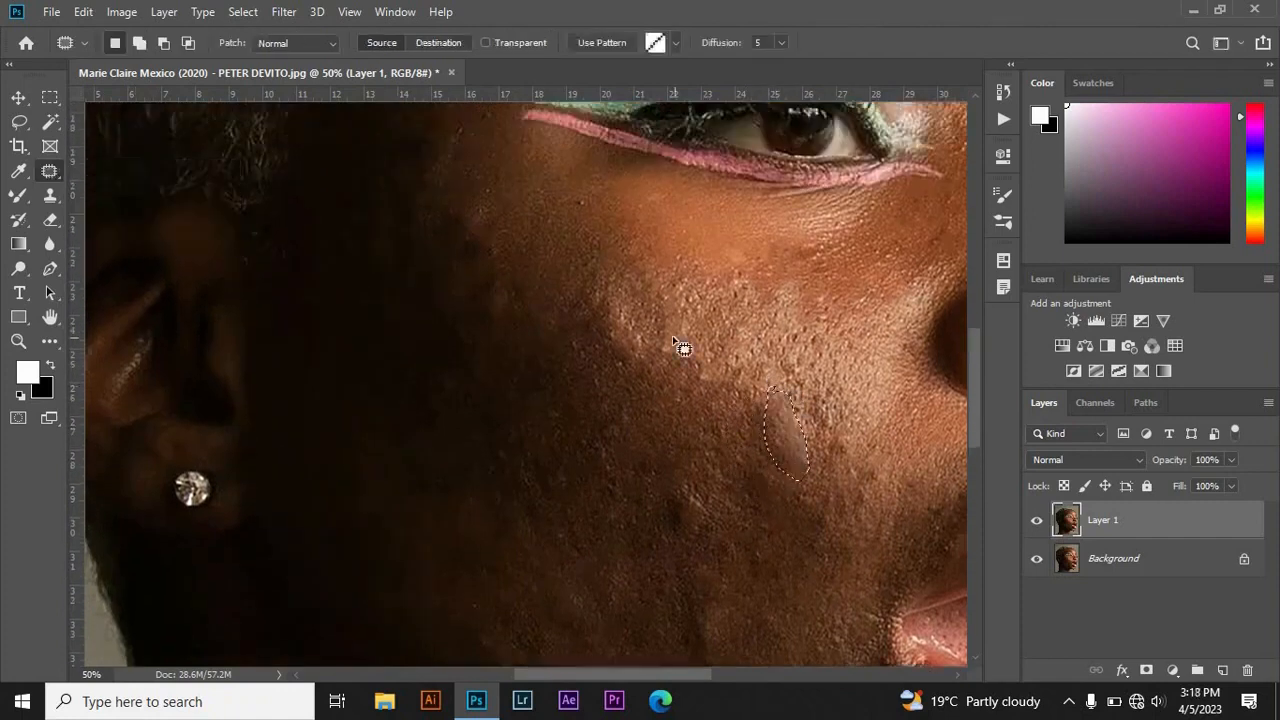
{"action": "mouse_move", "coordinate": [592, 277]}
{"action": "left_mouse_down"}
{"action": "mouse_move", "coordinate": [625, 353]}
{"action": "mouse_move", "coordinate": [596, 281]}
{"action": "left_mouse_up"}
{"action": "left_click_drag", "start_coordinate": [673, 486], "coordinate": [687, 494]}
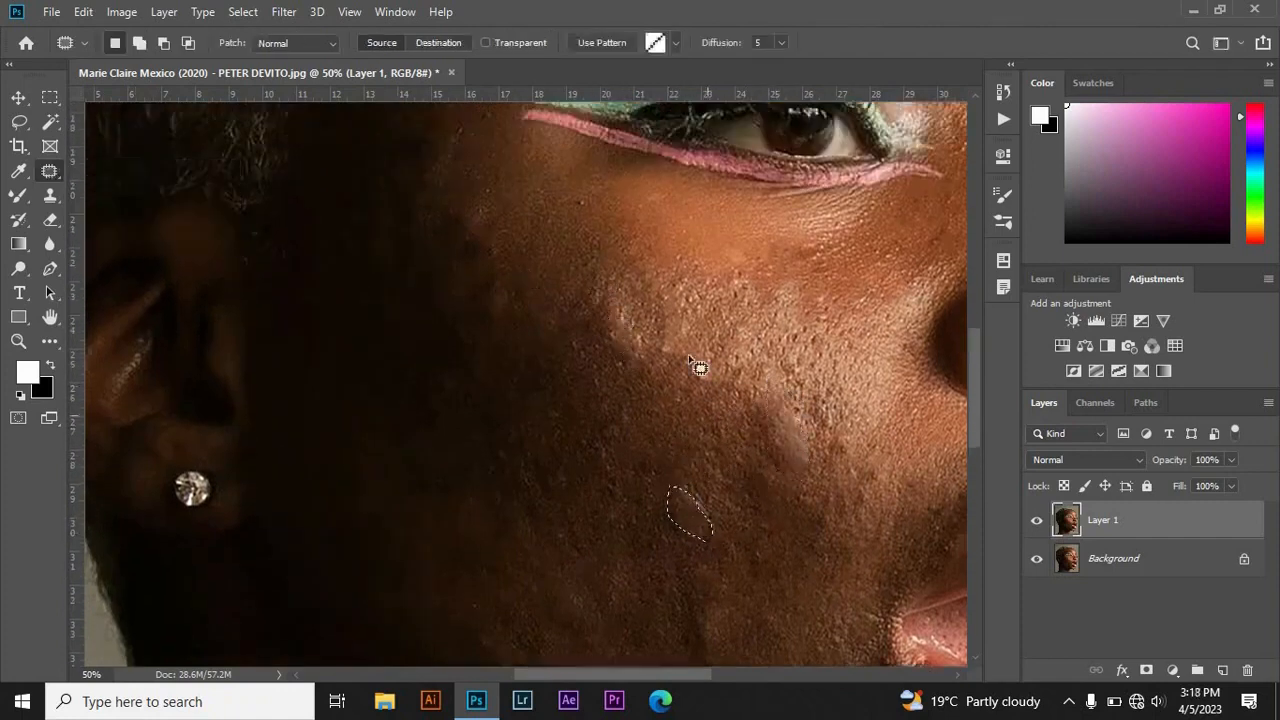
Patch the uneven skin along the cheekbone's shadow edge and the side of the face with smoother nearby skin
{"action": "mouse_move", "coordinate": [660, 336]}
{"action": "left_mouse_down"}
{"action": "mouse_move", "coordinate": [701, 352]}
{"action": "mouse_move", "coordinate": [662, 338]}
{"action": "left_mouse_up"}
{"action": "left_click_drag", "start_coordinate": [684, 363], "coordinate": [659, 404]}
{"action": "mouse_move", "coordinate": [499, 277]}
{"action": "left_mouse_down"}
{"action": "mouse_move", "coordinate": [508, 297]}
{"action": "mouse_move", "coordinate": [500, 278]}
{"action": "left_mouse_up"}
{"action": "left_click_drag", "start_coordinate": [497, 296], "coordinate": [524, 332]}
{"action": "mouse_move", "coordinate": [599, 291]}
{"action": "left_mouse_down"}
{"action": "mouse_move", "coordinate": [622, 355]}
{"action": "mouse_move", "coordinate": [600, 292]}
{"action": "left_mouse_up"}
{"action": "left_click_drag", "start_coordinate": [612, 322], "coordinate": [600, 368]}
{"action": "left_click_drag", "start_coordinate": [660, 480], "coordinate": [656, 407]}
{"action": "mouse_move", "coordinate": [603, 288]}
{"action": "left_mouse_down"}
{"action": "mouse_move", "coordinate": [617, 292]}
{"action": "mouse_move", "coordinate": [604, 287]}
{"action": "left_mouse_up"}
{"action": "left_click_drag", "start_coordinate": [632, 344], "coordinate": [728, 455]}
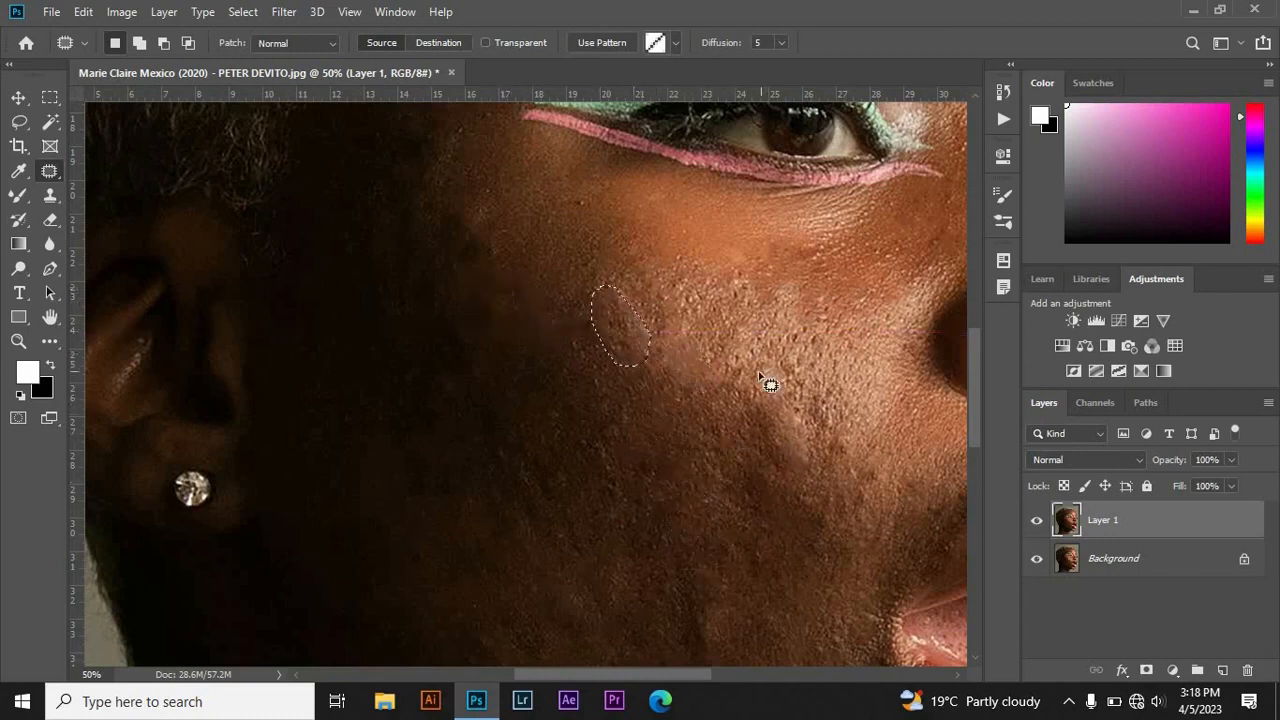
Patch the uneven skin beside the outer corner of the eye and on the cheek above the mouth corner
{"action": "mouse_move", "coordinate": [453, 190]}
{"action": "left_mouse_down"}
{"action": "mouse_move", "coordinate": [465, 268]}
{"action": "mouse_move", "coordinate": [453, 193]}
{"action": "left_mouse_up"}
{"action": "left_click_drag", "start_coordinate": [466, 228], "coordinate": [553, 229]}
{"action": "mouse_move", "coordinate": [836, 474]}
{"action": "left_mouse_down"}
{"action": "mouse_move", "coordinate": [826, 412]}
{"action": "mouse_move", "coordinate": [834, 475]}
{"action": "left_mouse_up"}
Patch the remaining uneven areas on the lower cheek between the ear and the mouth
{"action": "left_click_drag", "start_coordinate": [973, 415], "coordinate": [973, 467]}
{"action": "mouse_move", "coordinate": [694, 356]}
{"action": "left_mouse_down"}
{"action": "mouse_move", "coordinate": [692, 402]}
{"action": "mouse_move", "coordinate": [694, 356]}
{"action": "left_mouse_up"}
{"action": "left_click_drag", "start_coordinate": [706, 380], "coordinate": [636, 345]}
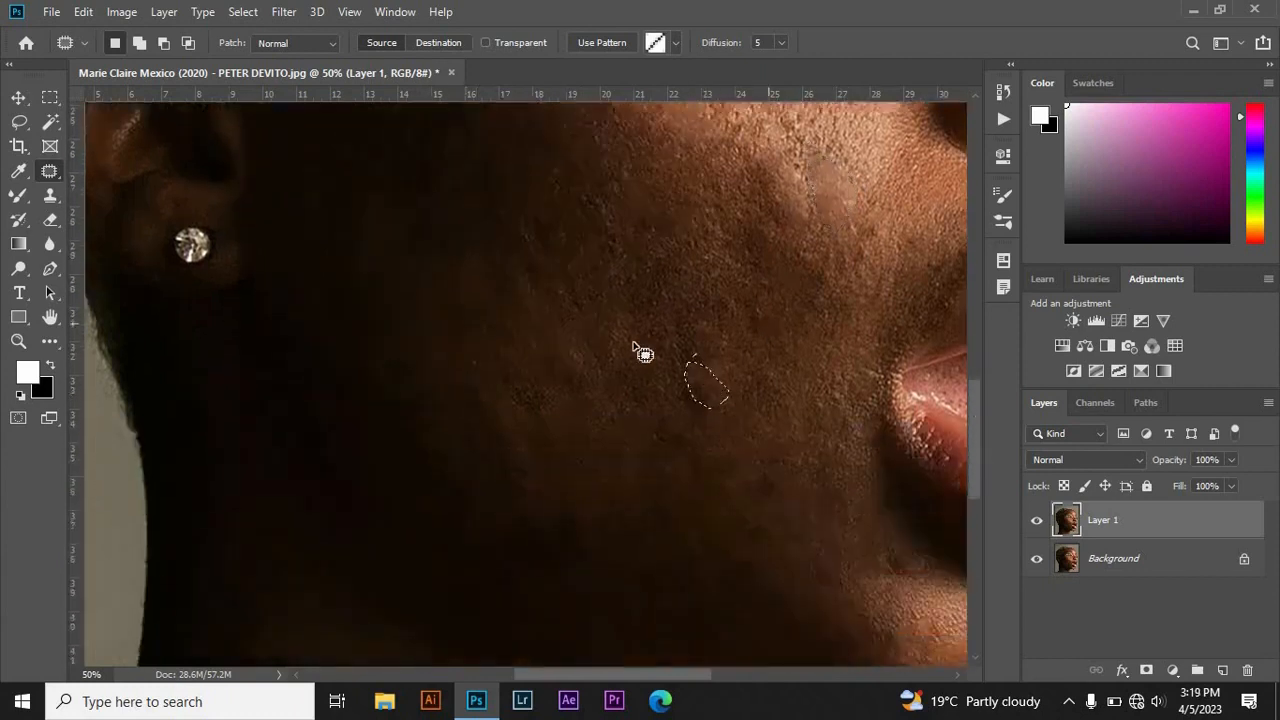
{"action": "left_click_drag", "start_coordinate": [556, 324], "coordinate": [553, 334]}
{"action": "left_click_drag", "start_coordinate": [576, 364], "coordinate": [600, 432]}
{"action": "mouse_move", "coordinate": [462, 375]}
{"action": "left_mouse_down"}
{"action": "mouse_move", "coordinate": [508, 471]}
{"action": "mouse_move", "coordinate": [462, 378]}
{"action": "left_mouse_up"}
Fit the whole portrait in view and duplicate the retouched Layer 1
{"action": "scroll", "coordinate": [417, 366], "scroll_direction": "up", "scroll_amount": 5}
{"action": "key", "text": "z"}
{"action": "left_click", "coordinate": [563, 43]}
{"action": "key", "text": "v"}
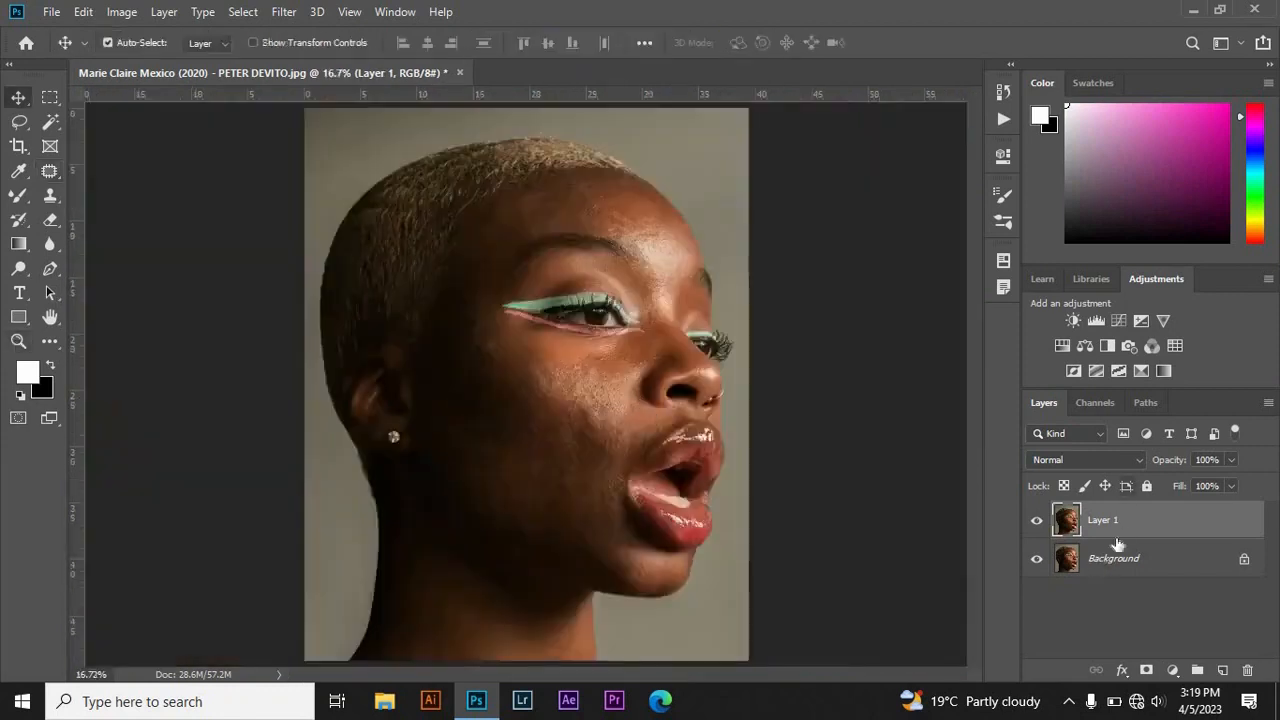
{"action": "left_click_drag", "start_coordinate": [1146, 527], "coordinate": [1224, 668]}
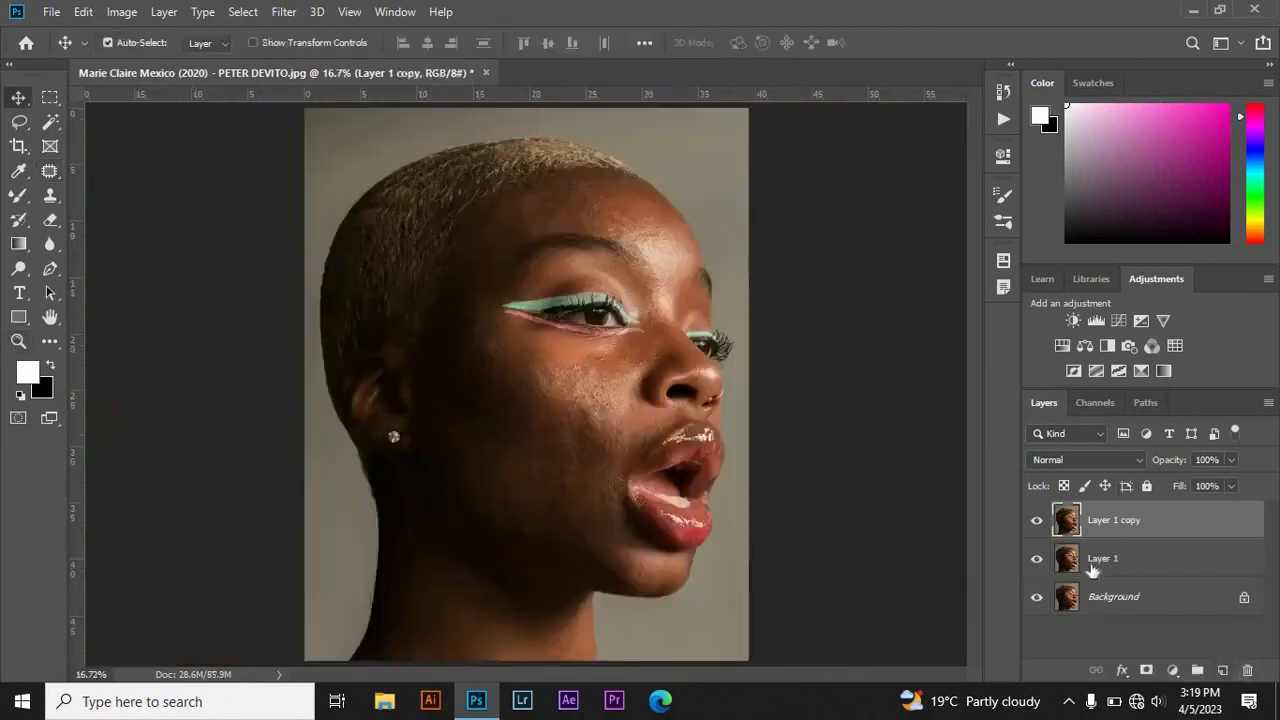
Apply a Gaussian Blur with a radius of 4.0 pixels to Layer 1
{"action": "left_click", "coordinate": [1124, 568]}
{"action": "left_click", "coordinate": [284, 12]}
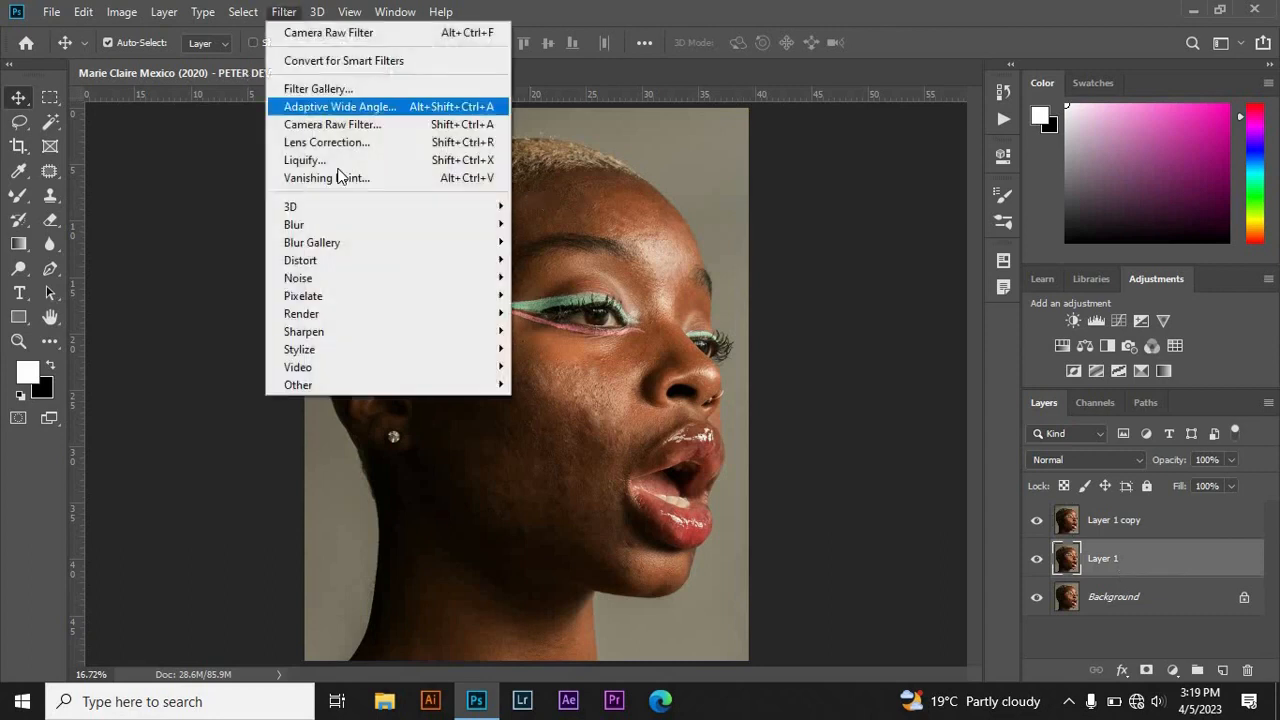
{"action": "mouse_move", "coordinate": [340, 220]}
{"action": "left_click", "coordinate": [540, 295]}
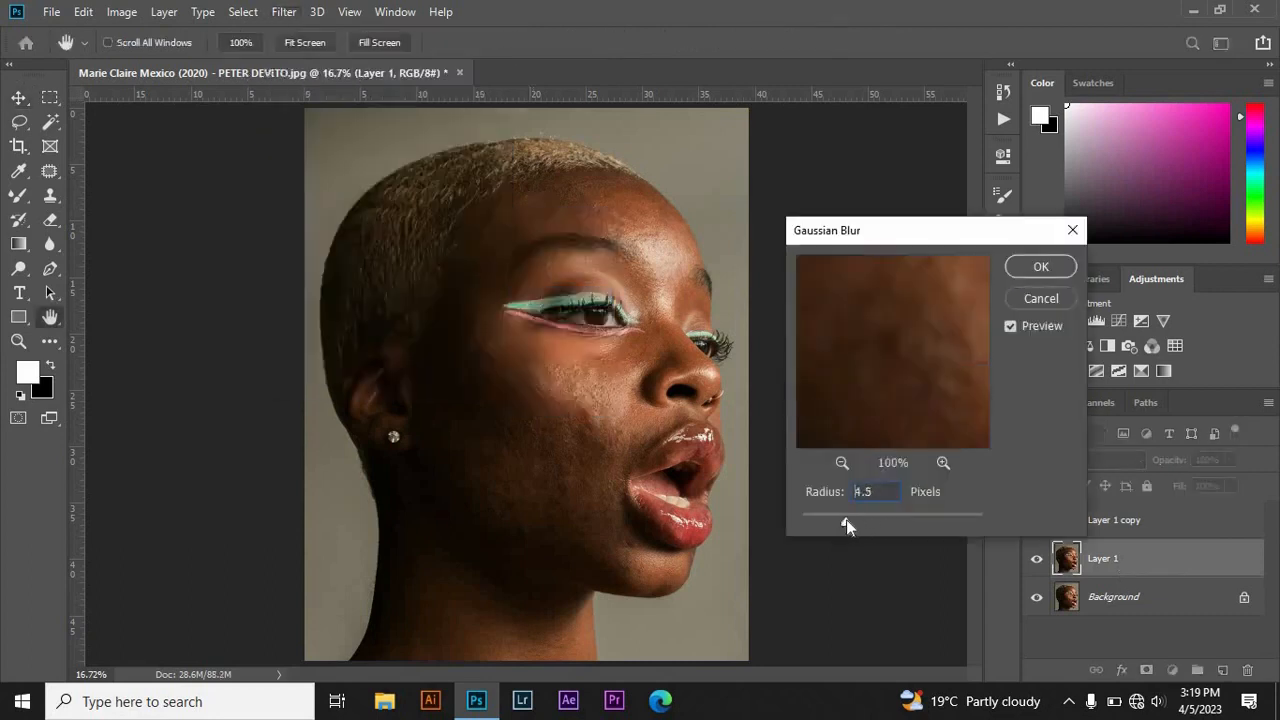
{"action": "left_click_drag", "start_coordinate": [843, 519], "coordinate": [841, 520]}
{"action": "left_click_drag", "start_coordinate": [866, 387], "coordinate": [865, 388]}
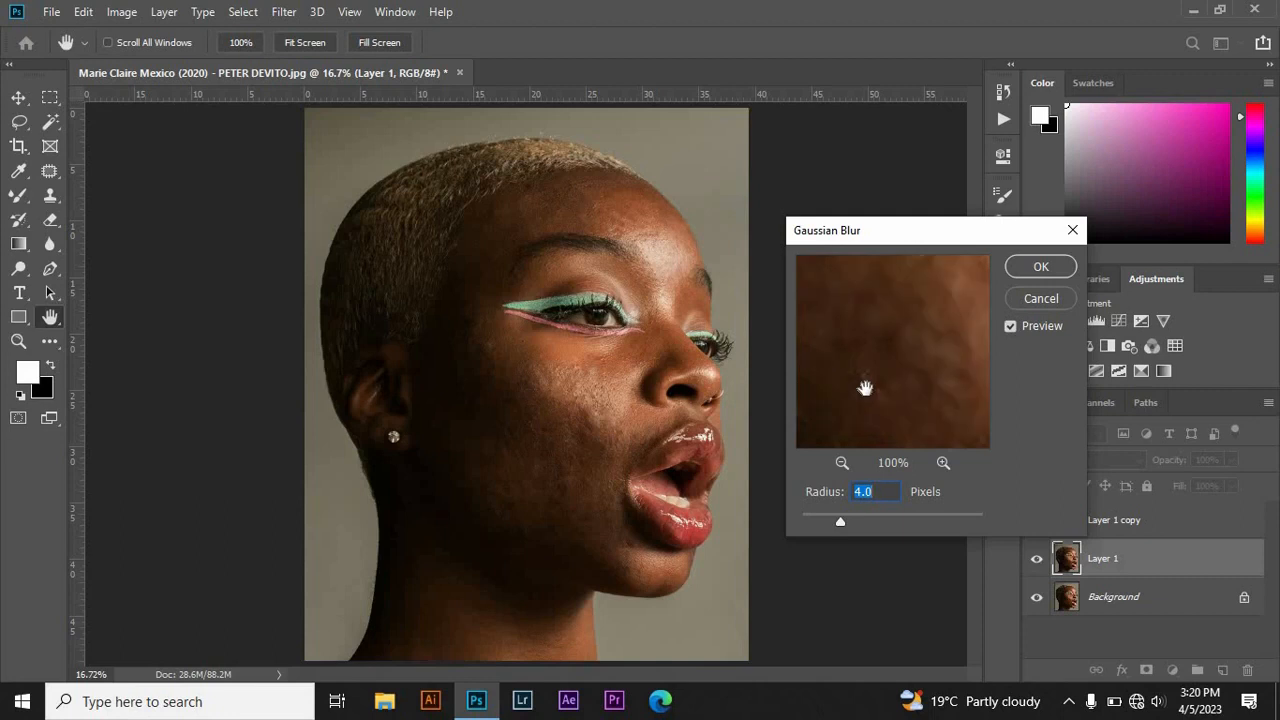
{"action": "left_click", "coordinate": [1048, 267]}
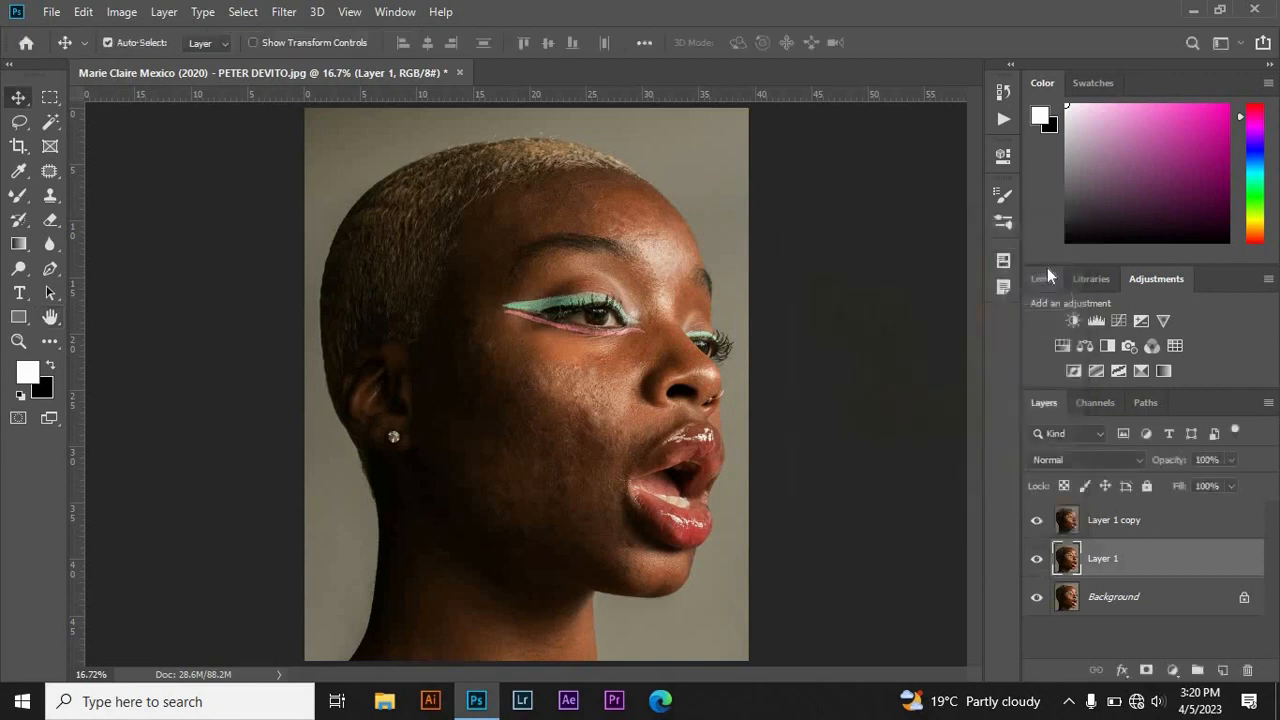
Use Apply Image on Layer 1 copy with Layer 1 as source and Subtract blending, and set the copy's blend mode to Linear Light
{"action": "left_click", "coordinate": [1037, 521]}
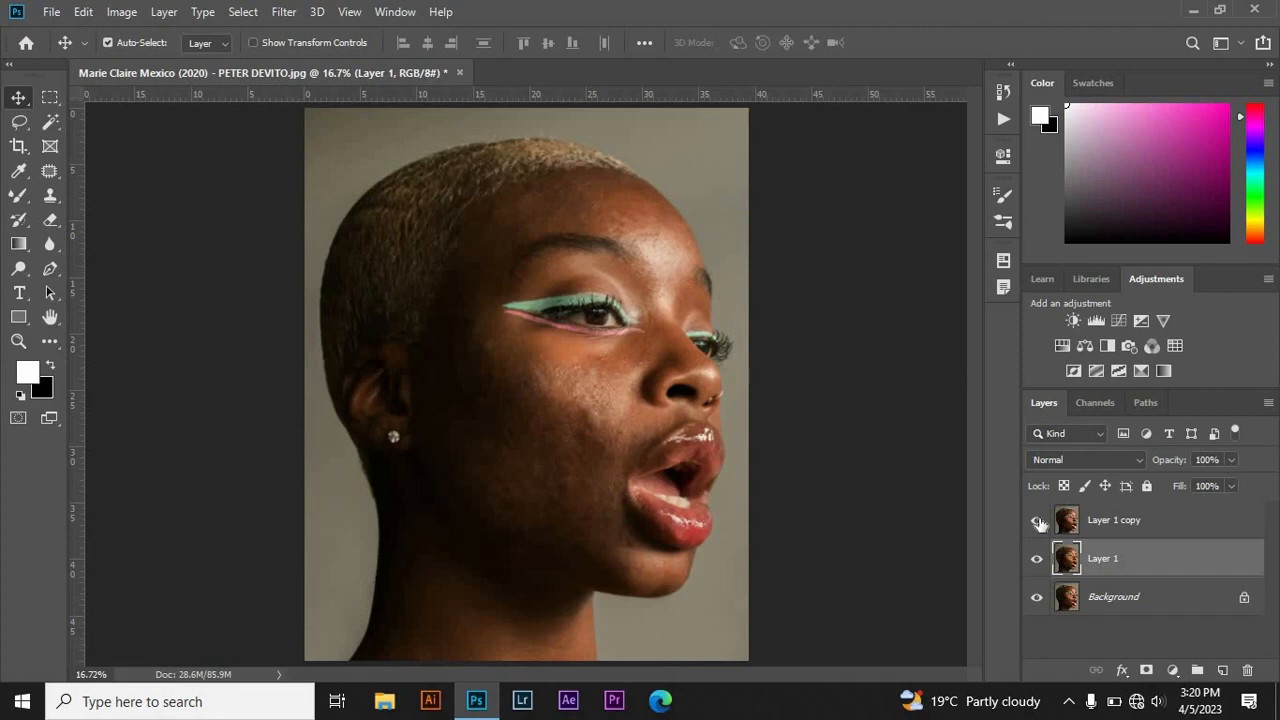
{"action": "left_click", "coordinate": [1102, 530]}
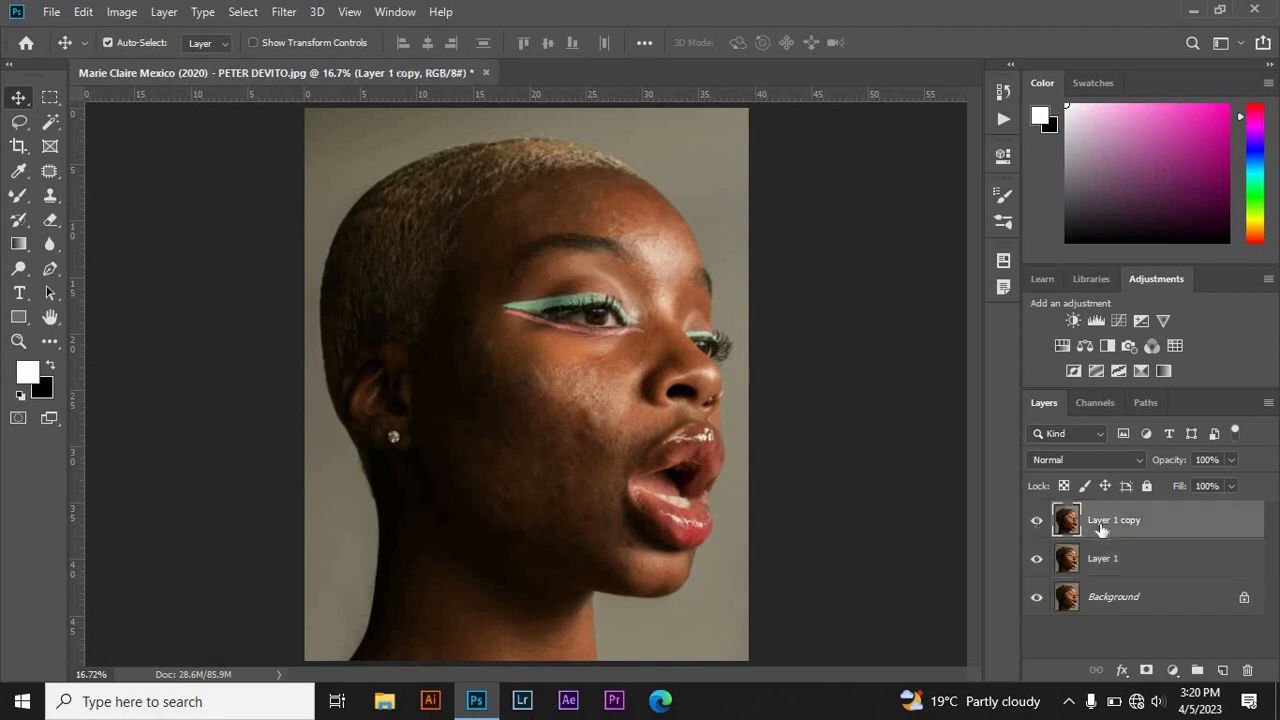
{"action": "left_click", "coordinate": [131, 20]}
{"action": "left_click", "coordinate": [157, 286]}
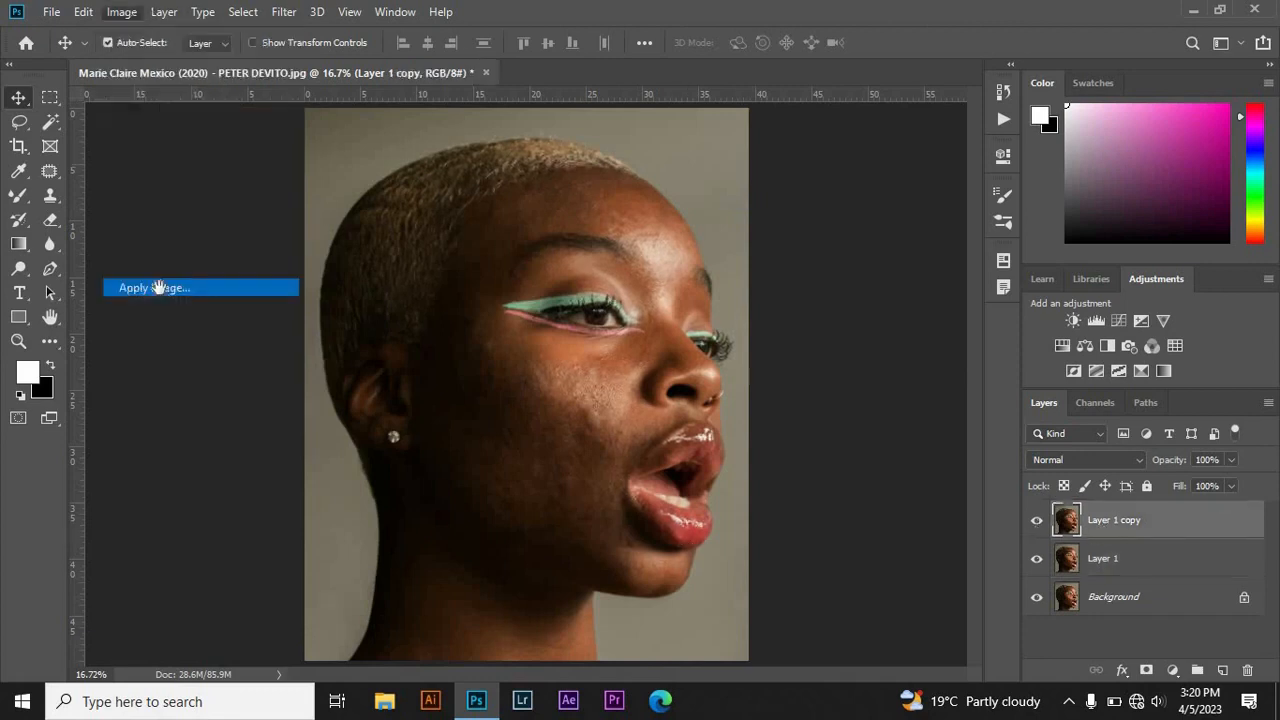
{"action": "left_click", "coordinate": [651, 185]}
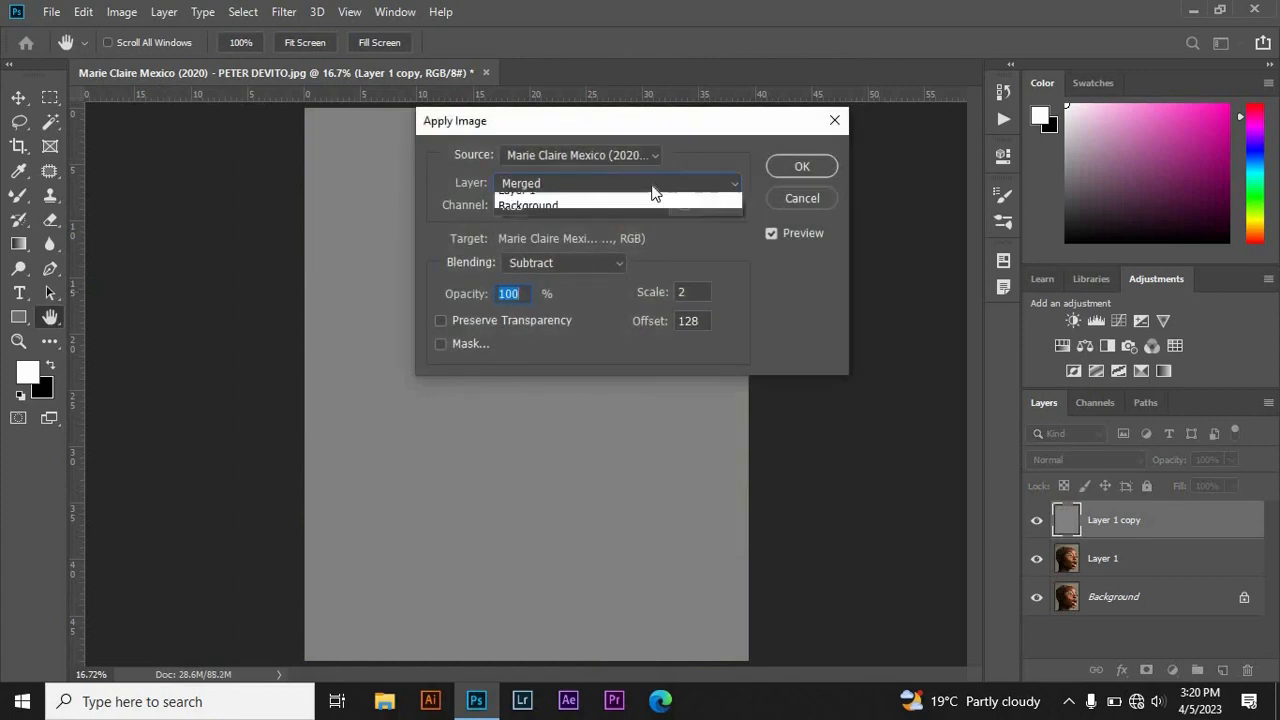
{"action": "left_click", "coordinate": [571, 250]}
{"action": "left_click", "coordinate": [598, 265]}
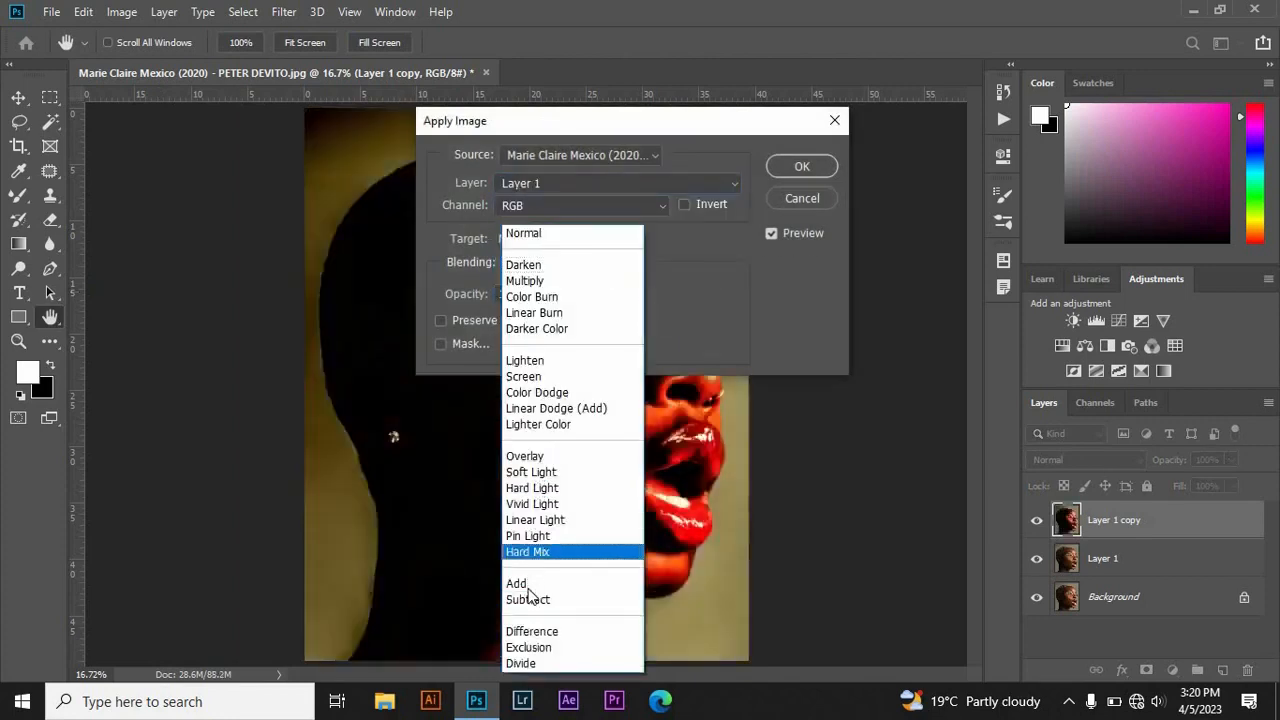
{"action": "left_click", "coordinate": [531, 599]}
{"action": "left_click", "coordinate": [801, 167]}
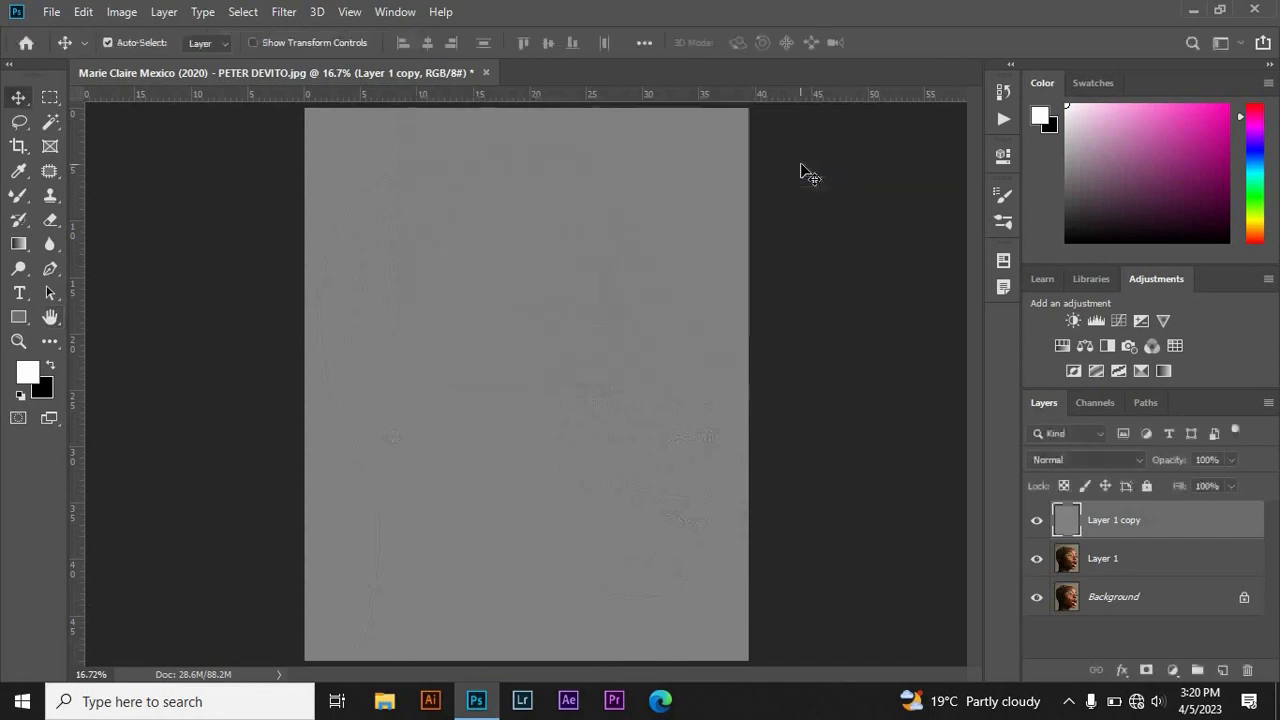
{"action": "left_click", "coordinate": [1140, 462]}
{"action": "left_click", "coordinate": [1076, 495]}
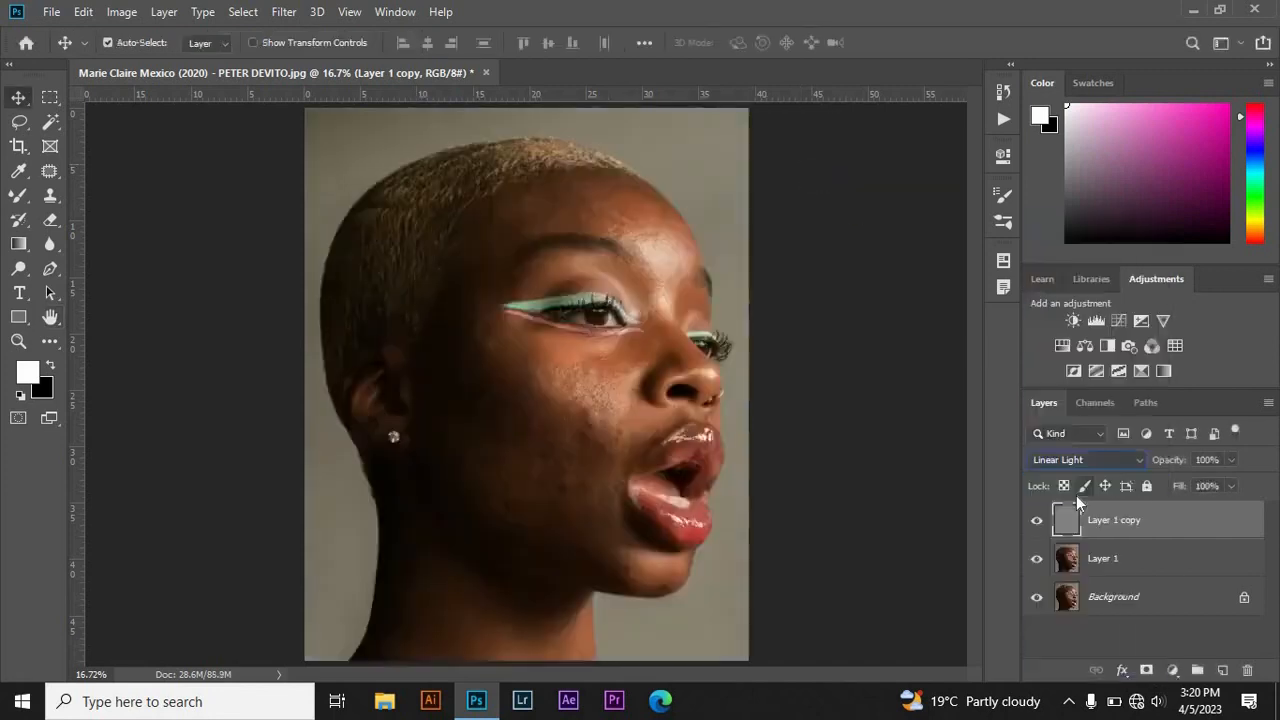
On Layer 1, blend the uneven skin tones across the forehead and around the eyebrow using the Mixer Brush at 124 px
{"action": "left_click", "coordinate": [1112, 562]}
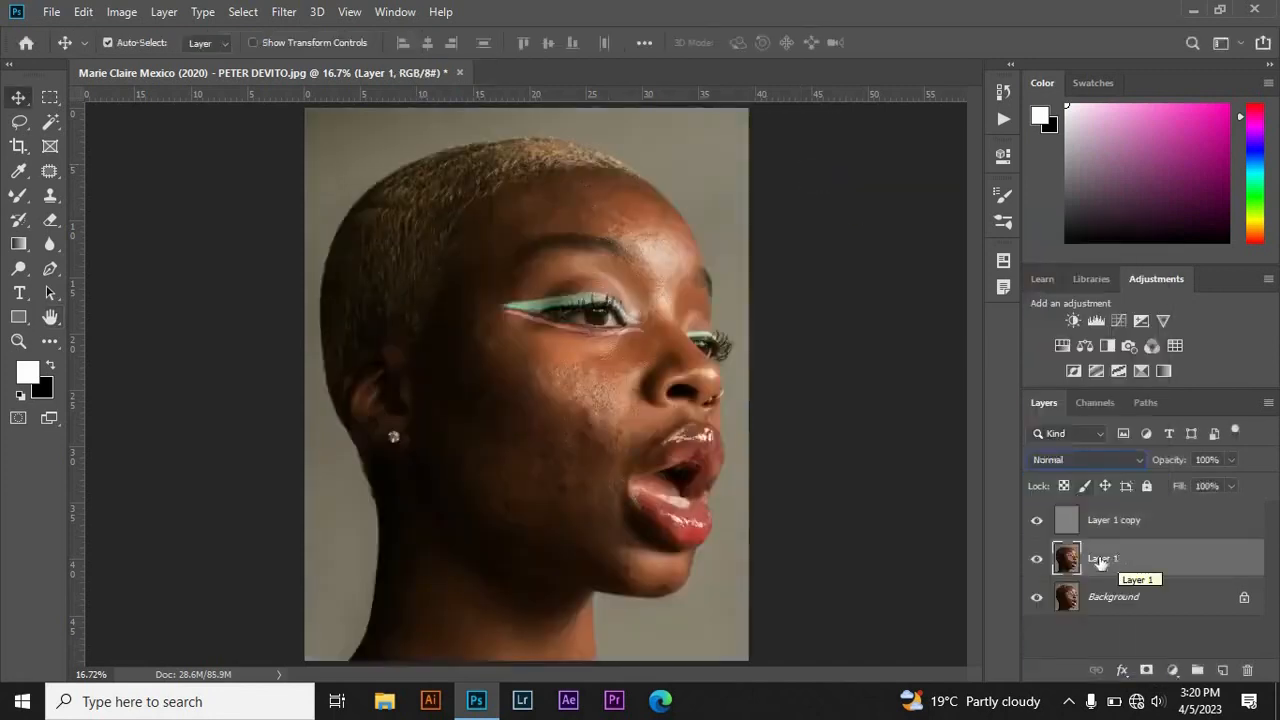
{"action": "left_click", "coordinate": [18, 340]}
{"action": "left_click", "coordinate": [620, 176]}
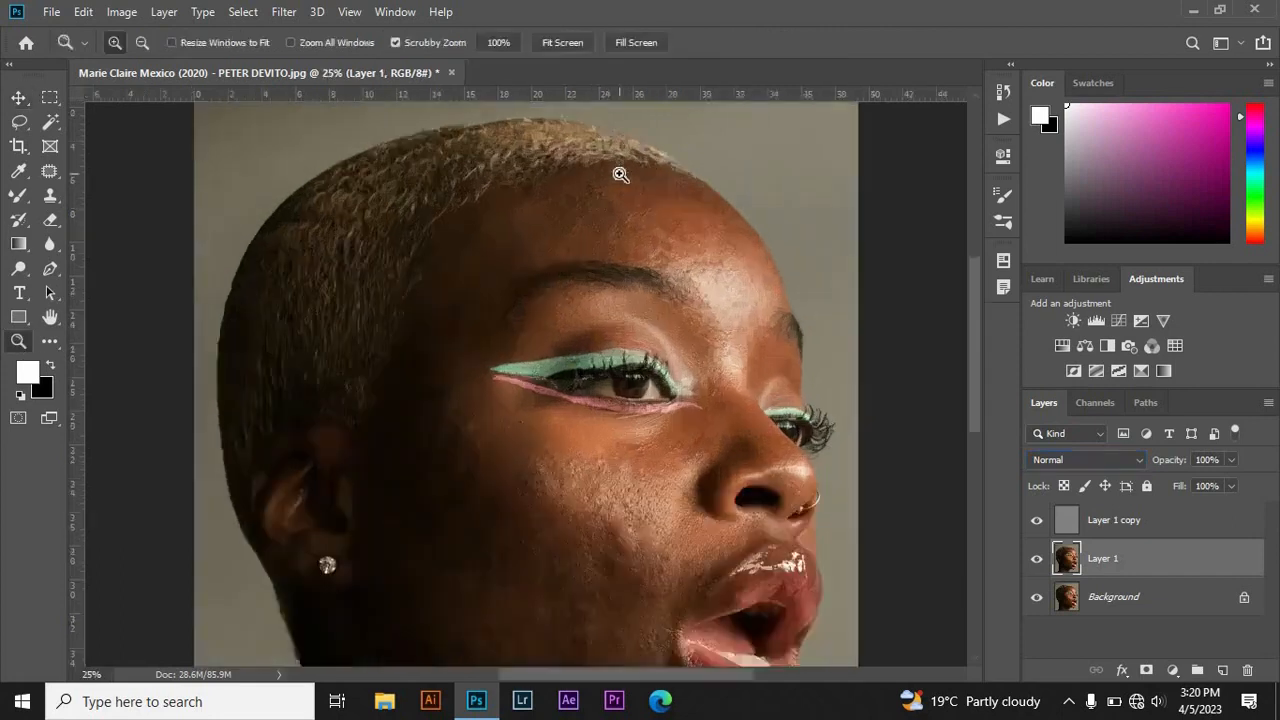
{"action": "left_click", "coordinate": [648, 184]}
{"action": "left_click", "coordinate": [23, 102]}
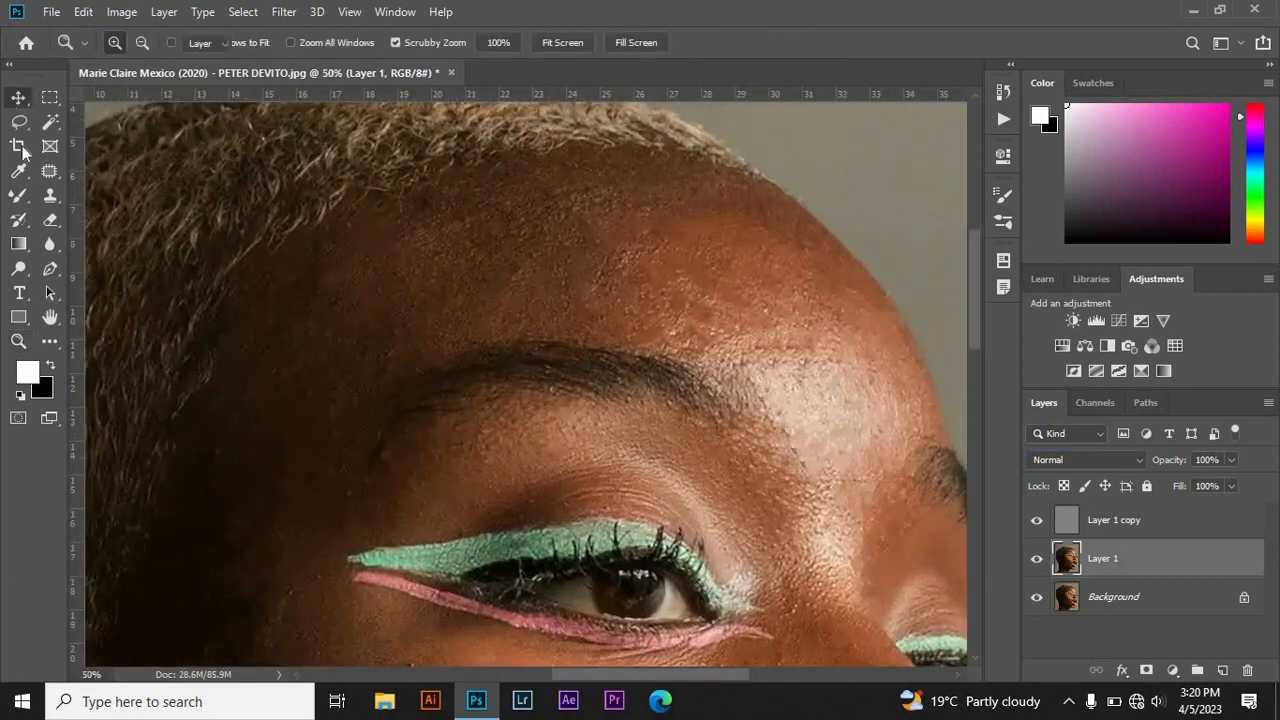
{"action": "left_click", "coordinate": [20, 197]}
{"action": "left_click", "coordinate": [92, 252]}
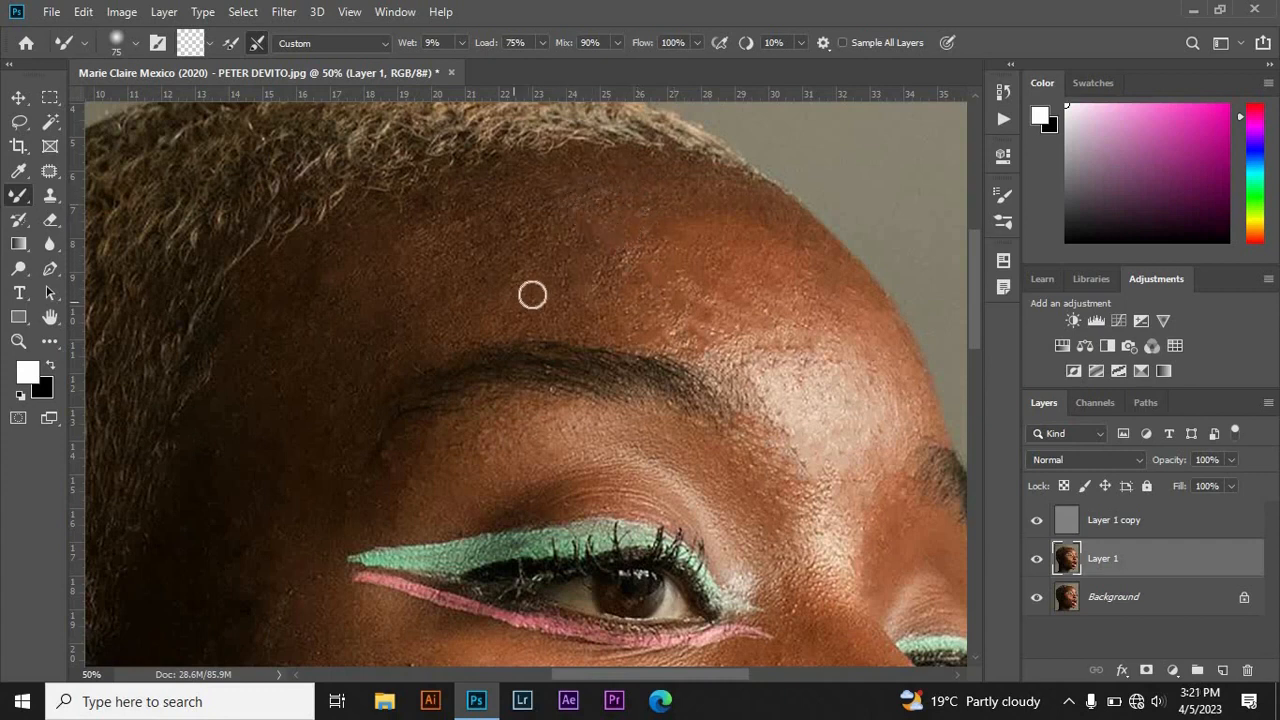
{"action": "left_click", "coordinate": [136, 44]}
{"action": "left_click_drag", "start_coordinate": [155, 106], "coordinate": [171, 106]}
{"action": "left_click", "coordinate": [490, 238]}
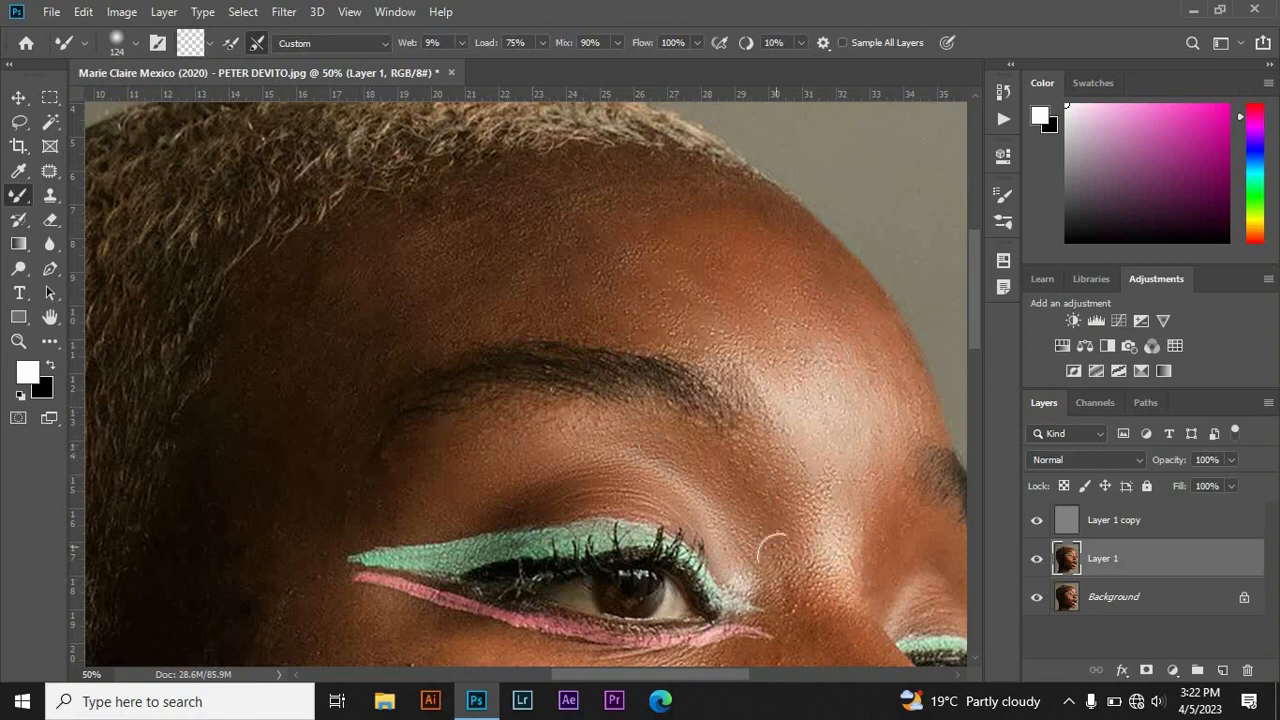
Blend the skin under the eye and across the cheek with the Mixer Brush, enlarging the brush to 174 px
{"action": "left_click_drag", "start_coordinate": [978, 292], "coordinate": [978, 354]}
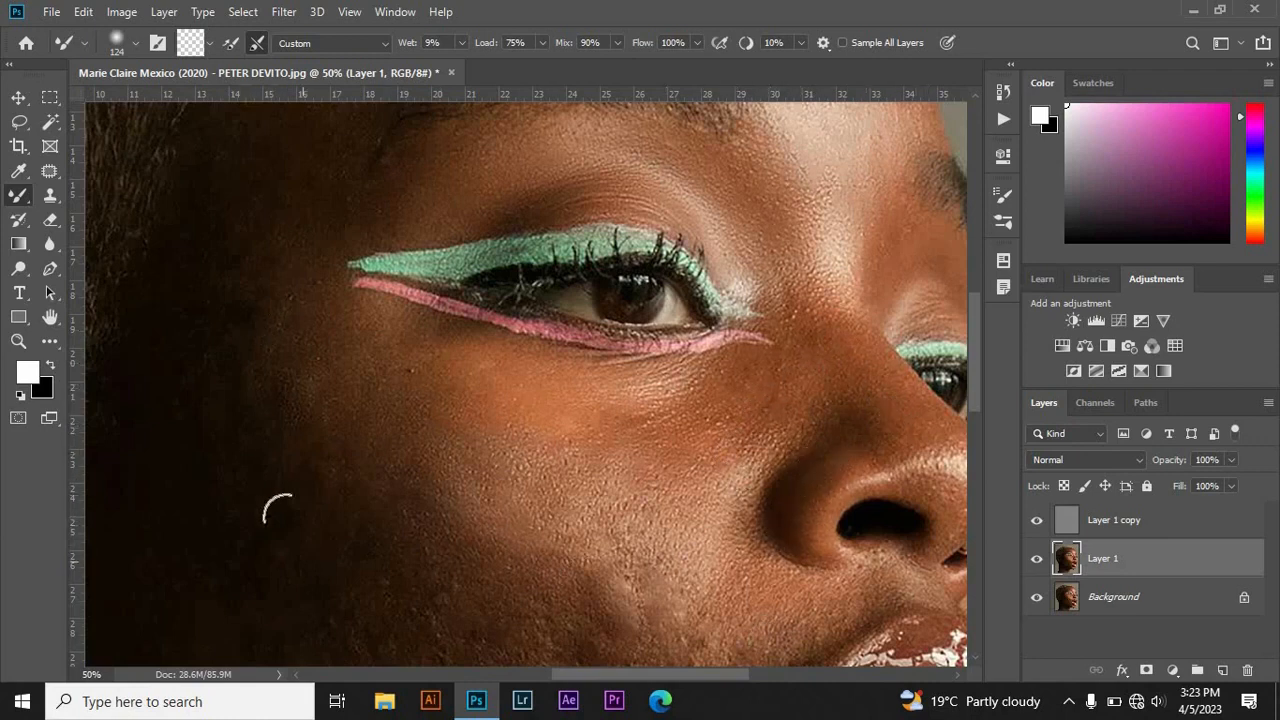
{"action": "left_click", "coordinate": [18, 341]}
{"action": "left_click", "coordinate": [429, 423], "text": "alt"}
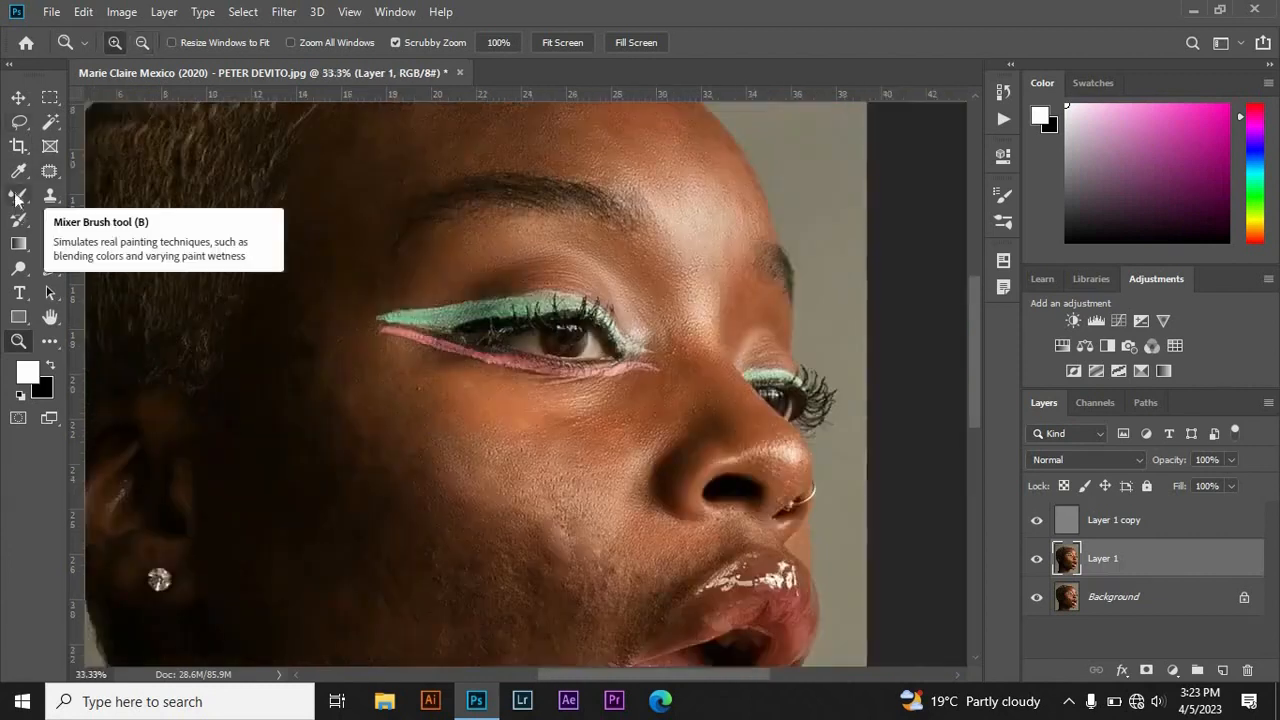
{"action": "left_click", "coordinate": [18, 196]}
{"action": "left_click", "coordinate": [136, 43]}
{"action": "left_click_drag", "start_coordinate": [178, 106], "coordinate": [187, 106]}
{"action": "left_click", "coordinate": [393, 352]}
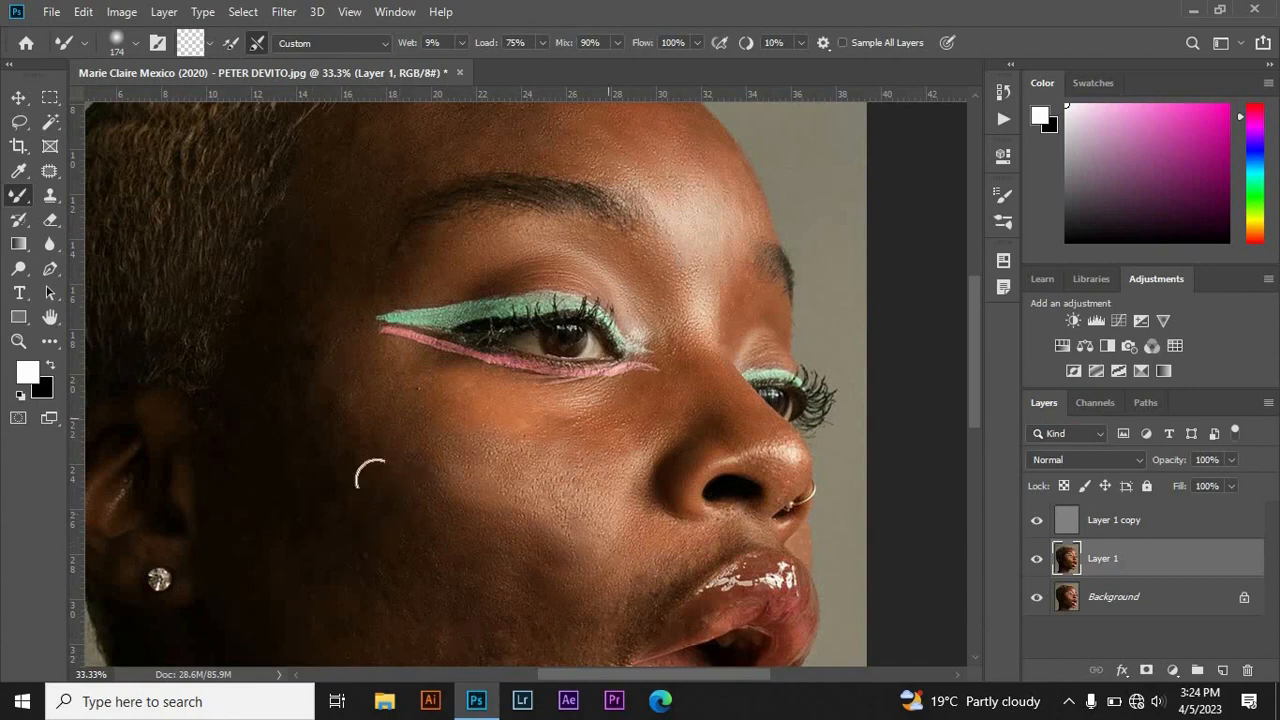
Smooth the remaining uneven tones on the cheek, around the mouth and along the jaw with the 174 px Mixer Brush
{"action": "left_click_drag", "start_coordinate": [976, 337], "coordinate": [976, 283]}
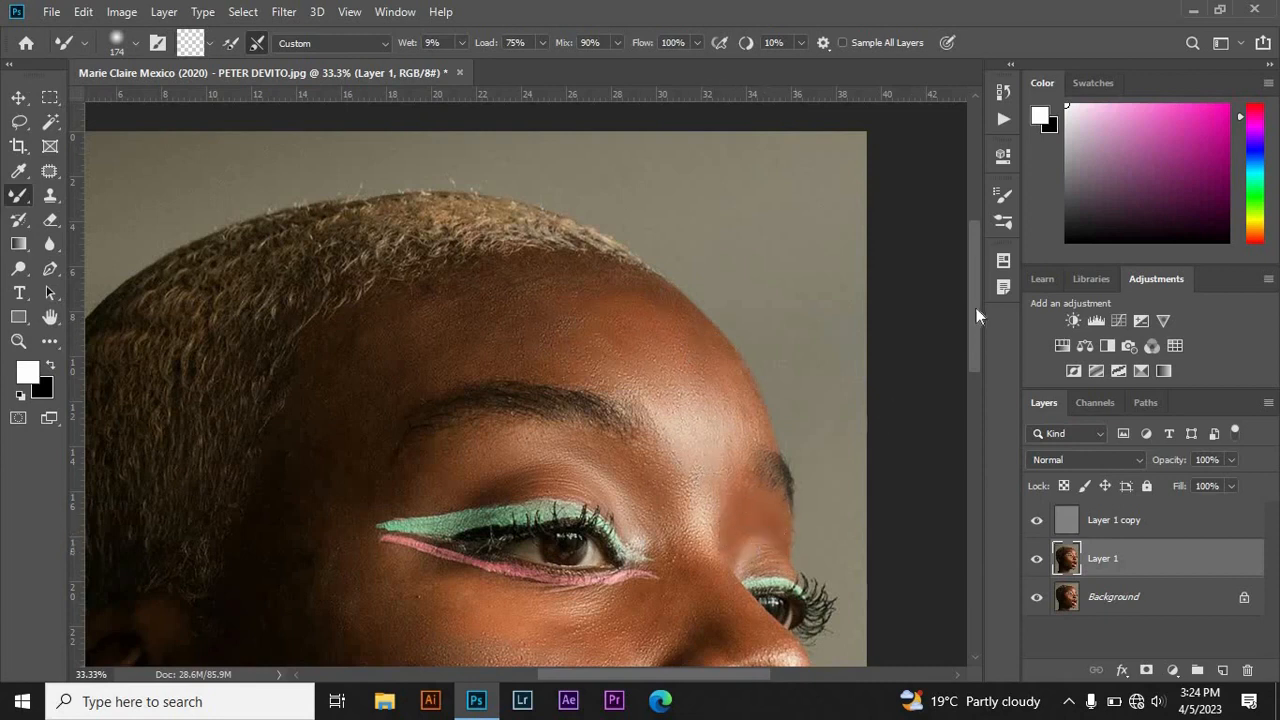
{"action": "left_click_drag", "start_coordinate": [976, 316], "coordinate": [976, 391]}
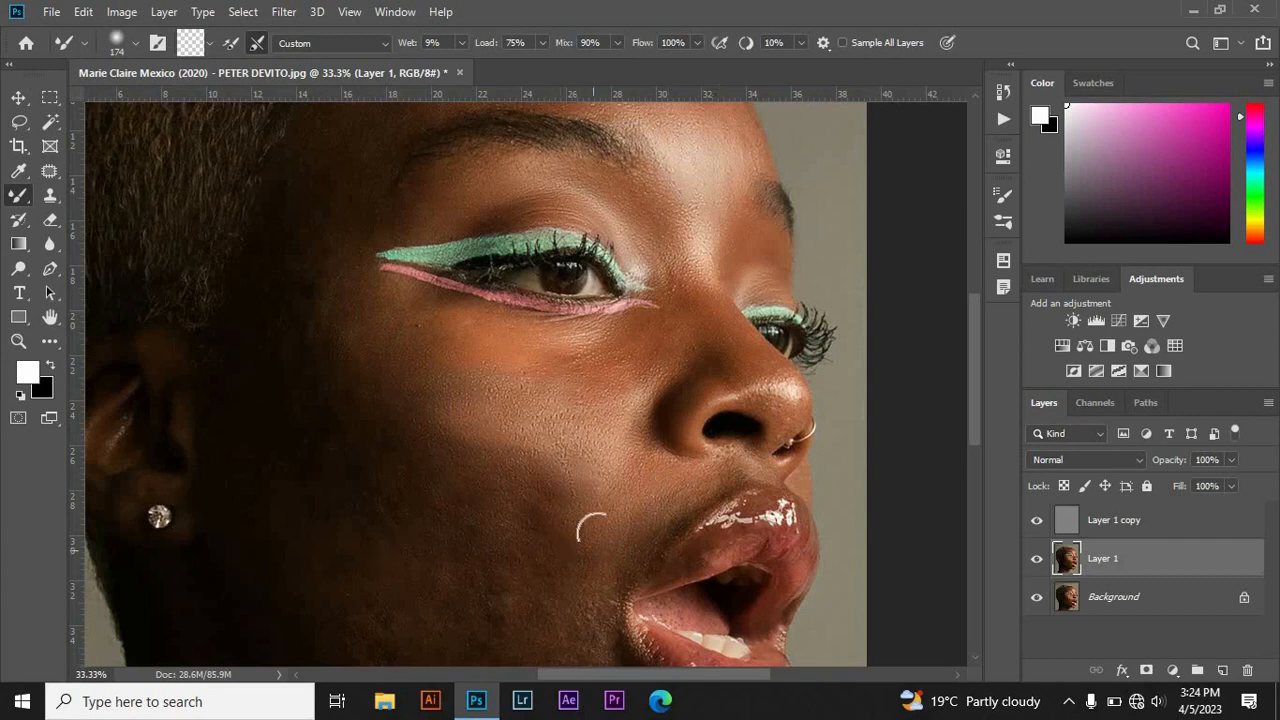
{"action": "left_click_drag", "start_coordinate": [977, 346], "coordinate": [977, 406]}
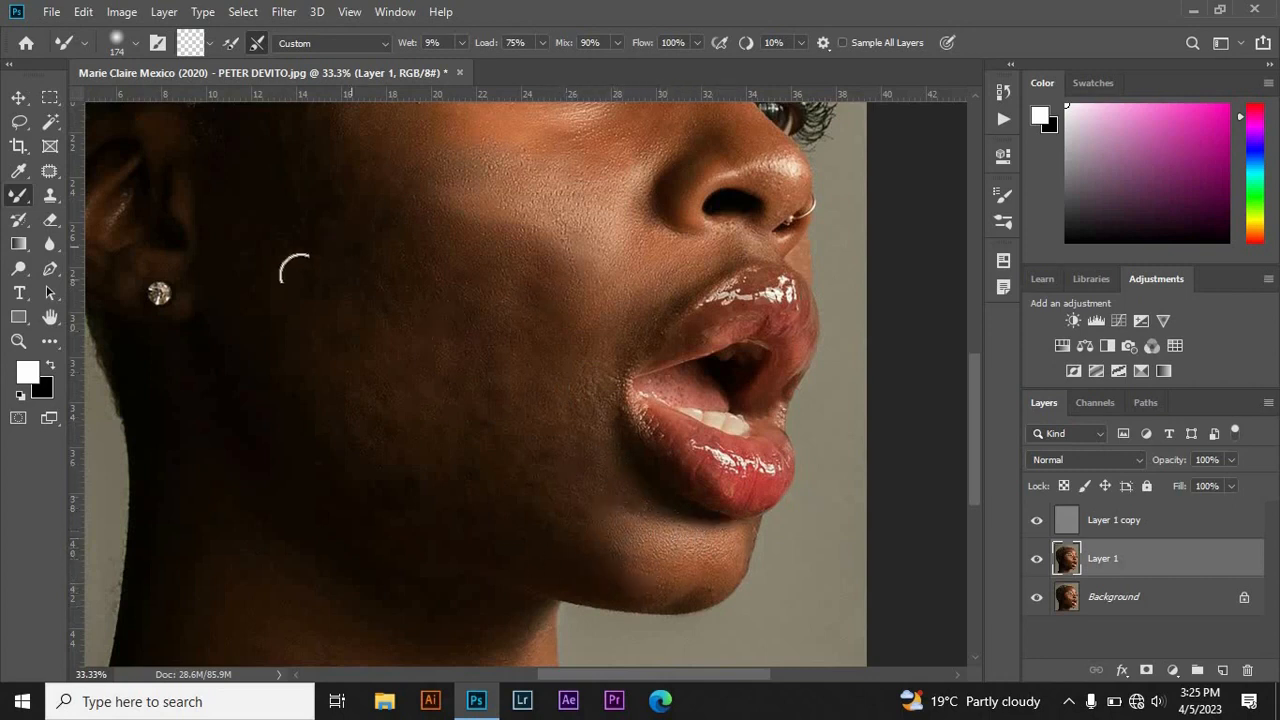
{"action": "left_click_drag", "start_coordinate": [977, 453], "coordinate": [979, 498]}
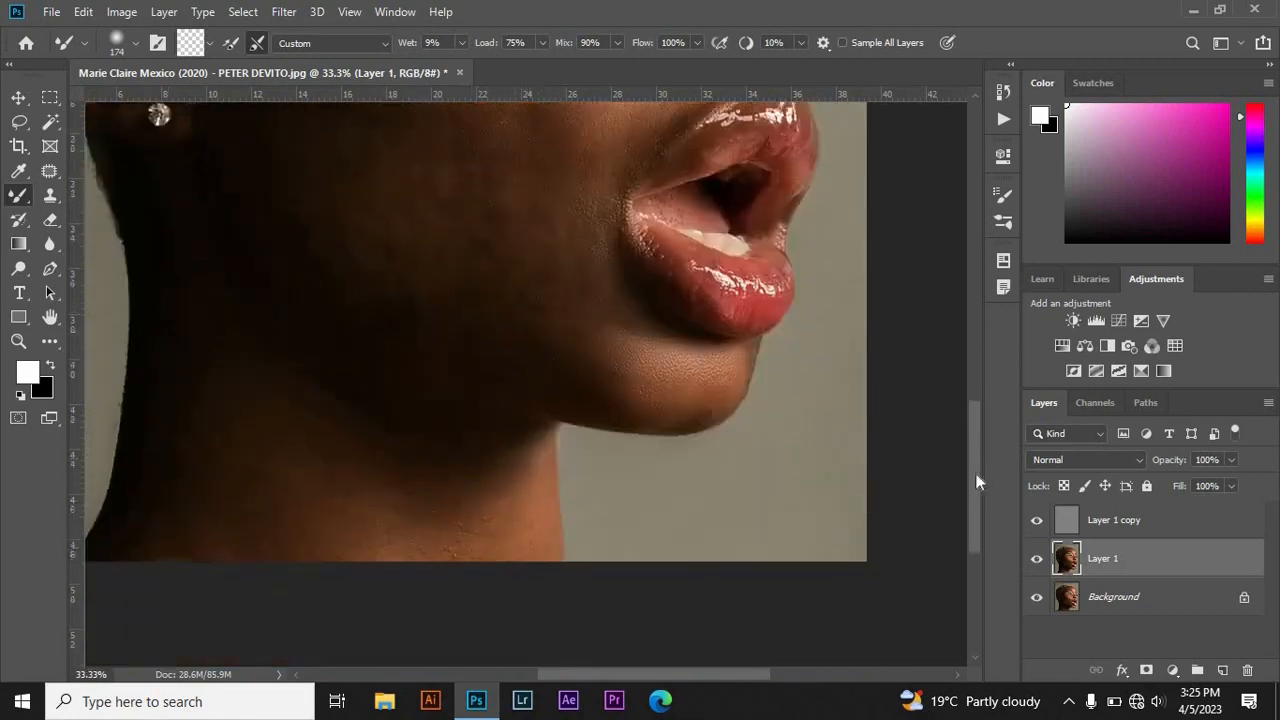
{"action": "left_click_drag", "start_coordinate": [977, 481], "coordinate": [977, 379]}
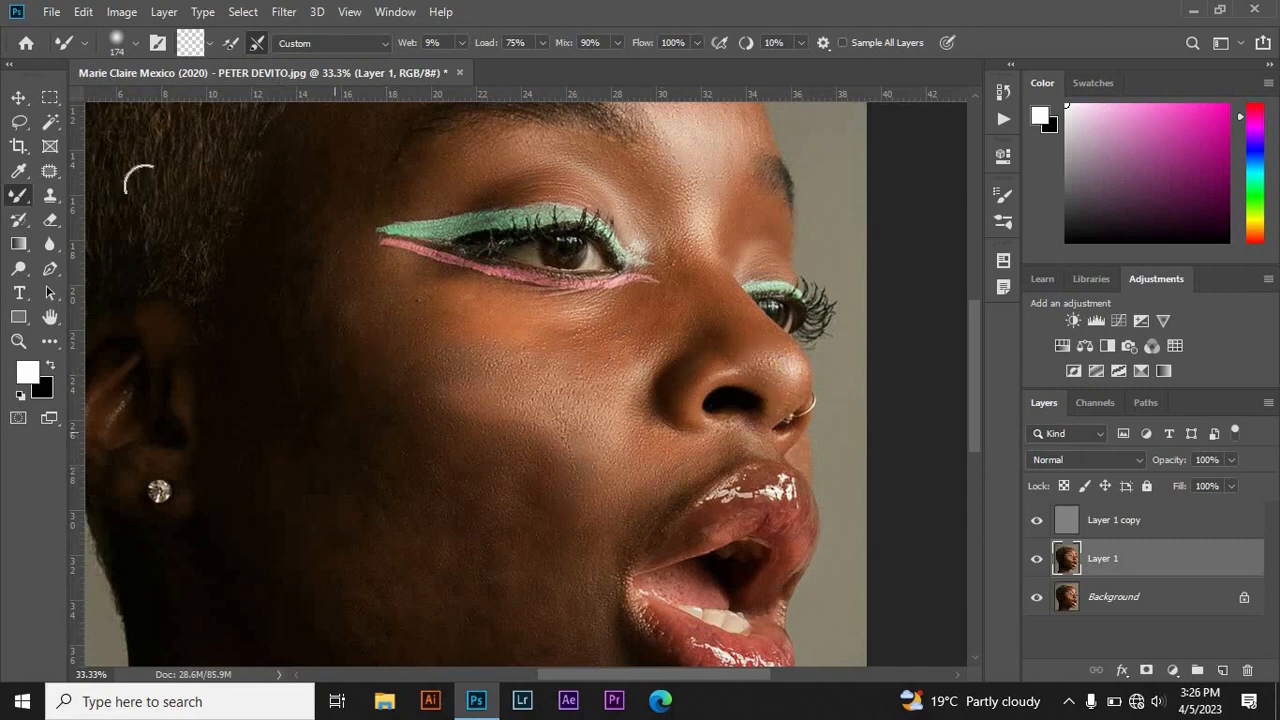
Soften the glossy highlights on the upper and lower lips with the Mixer Brush
{"action": "left_click_drag", "start_coordinate": [722, 520], "coordinate": [788, 500]}
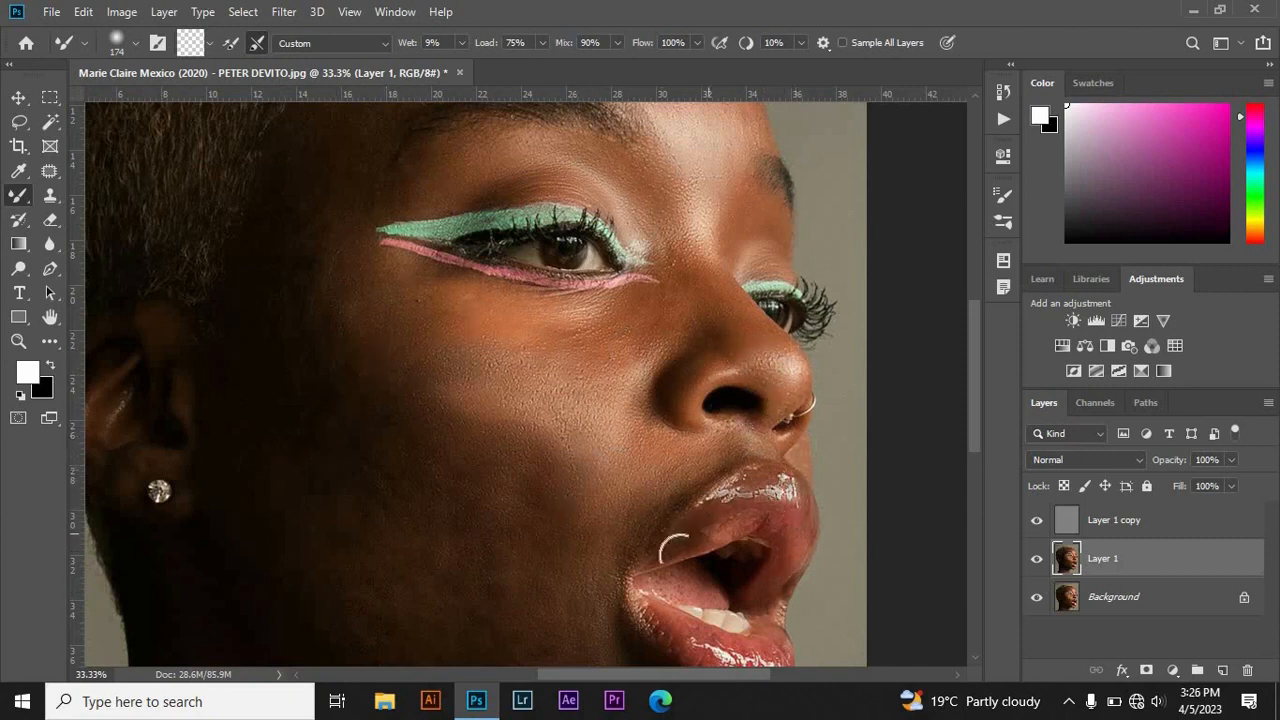
{"action": "scroll", "coordinate": [733, 534], "scroll_direction": "down", "scroll_amount": 3}
{"action": "mouse_move", "coordinate": [738, 475]}
{"action": "left_mouse_down"}
{"action": "mouse_move", "coordinate": [765, 465]}
{"action": "mouse_move", "coordinate": [730, 470]}
{"action": "left_mouse_up"}
Enlarge the Mixer Brush to 495 px and blend the broad tones of the cheek and jaw with the whole portrait in view
{"action": "key", "text": "z"}
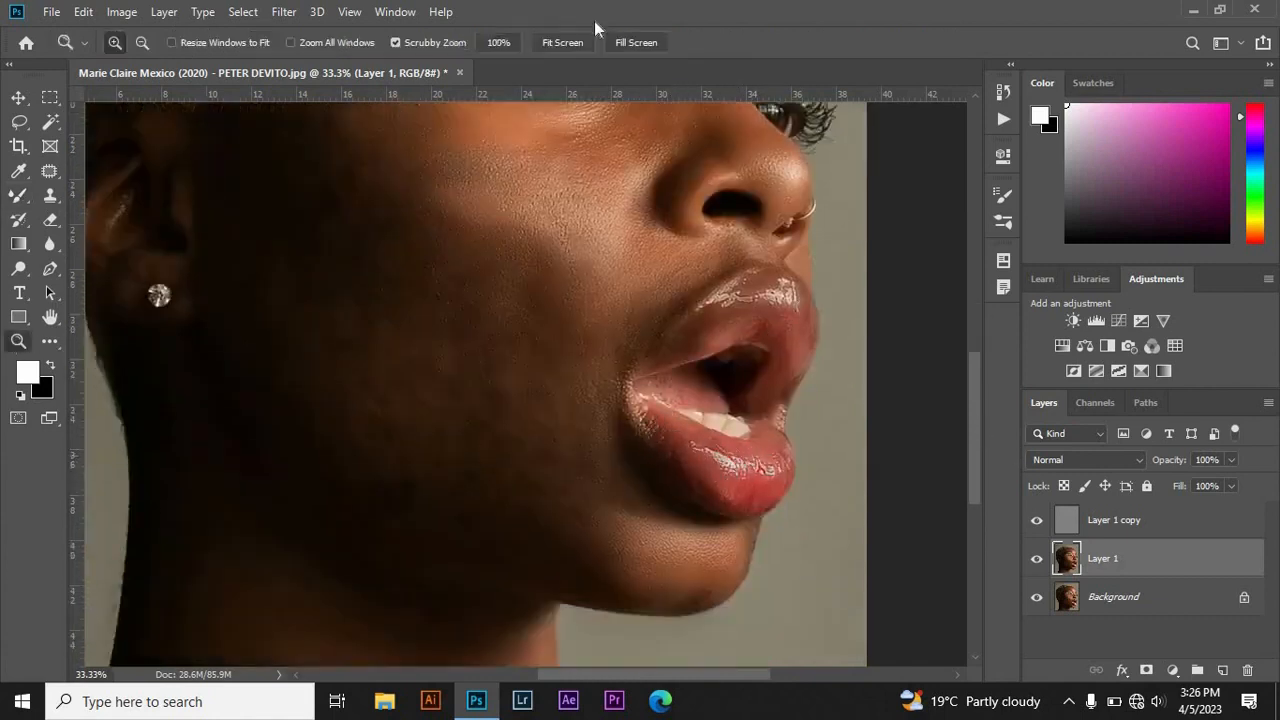
{"action": "left_click", "coordinate": [566, 42]}
{"action": "left_click", "coordinate": [17, 197]}
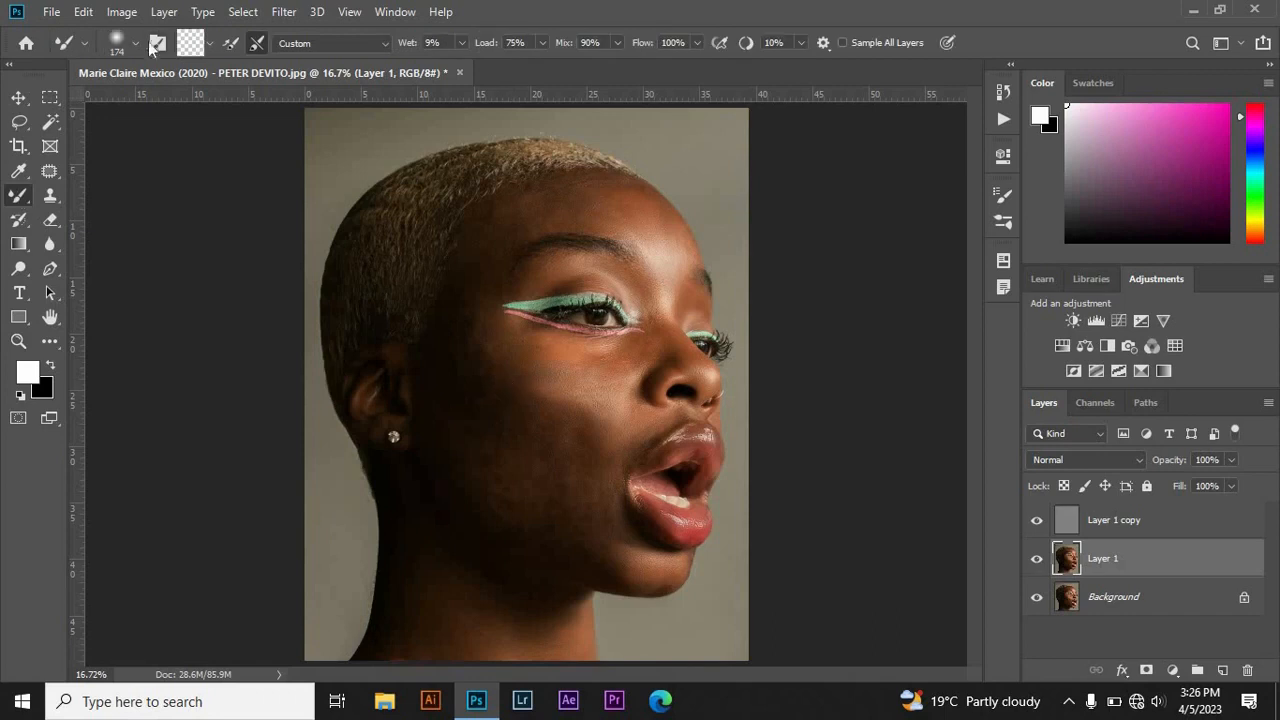
{"action": "left_click", "coordinate": [137, 45]}
{"action": "left_click", "coordinate": [196, 102]}
{"action": "left_click", "coordinate": [549, 503]}
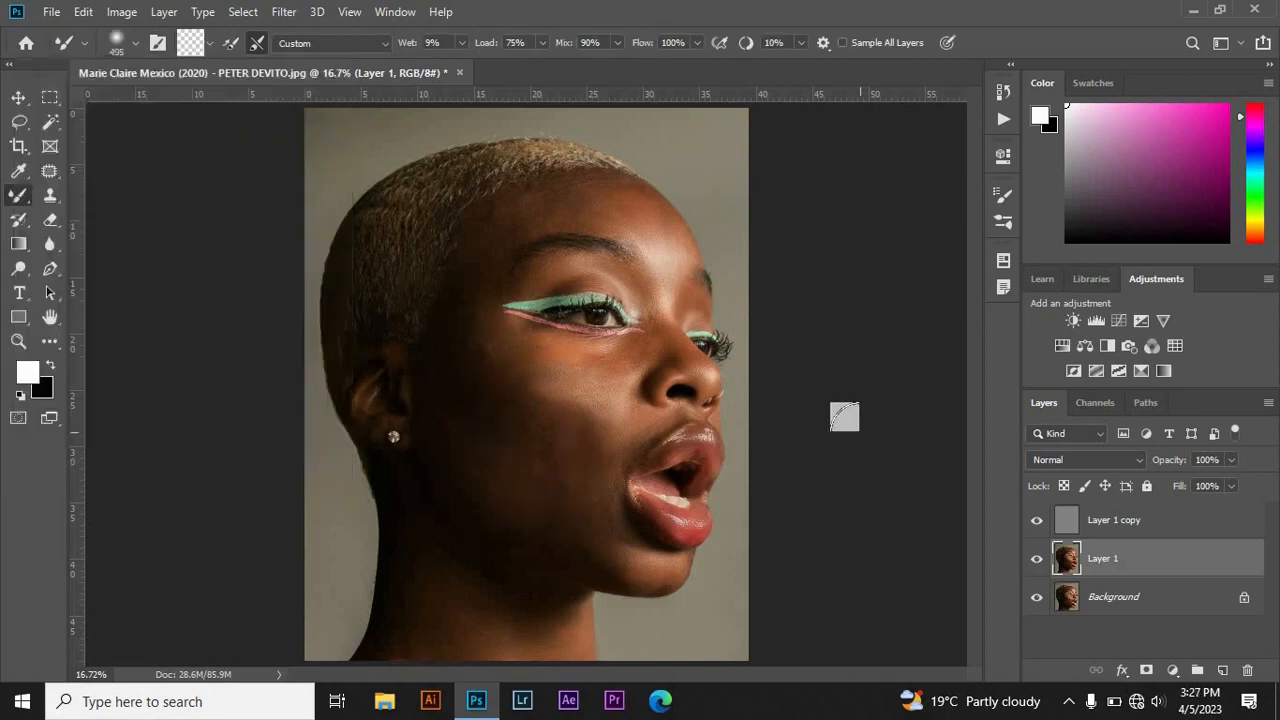
Group Layer 1 and Layer 1 copy, and stamp all visible layers into a new merged layer on top
{"action": "left_click", "coordinate": [18, 97]}
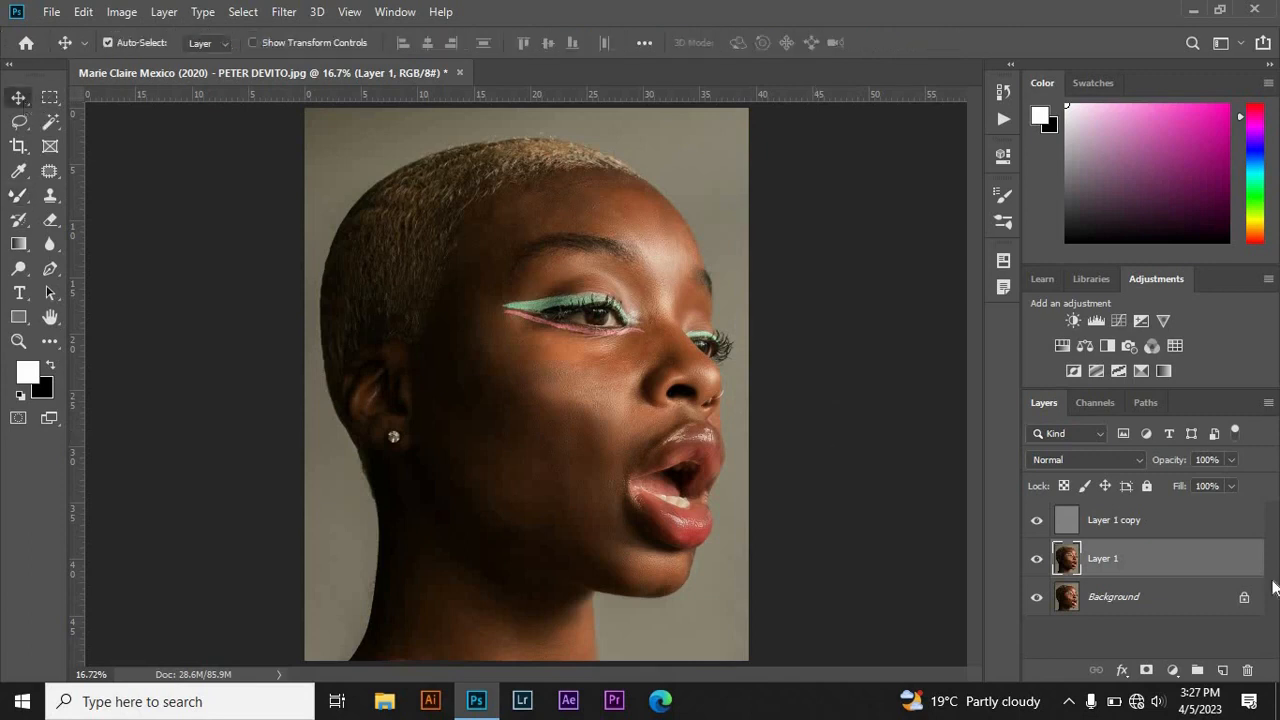
{"action": "left_click", "coordinate": [1139, 531], "text": "shift"}
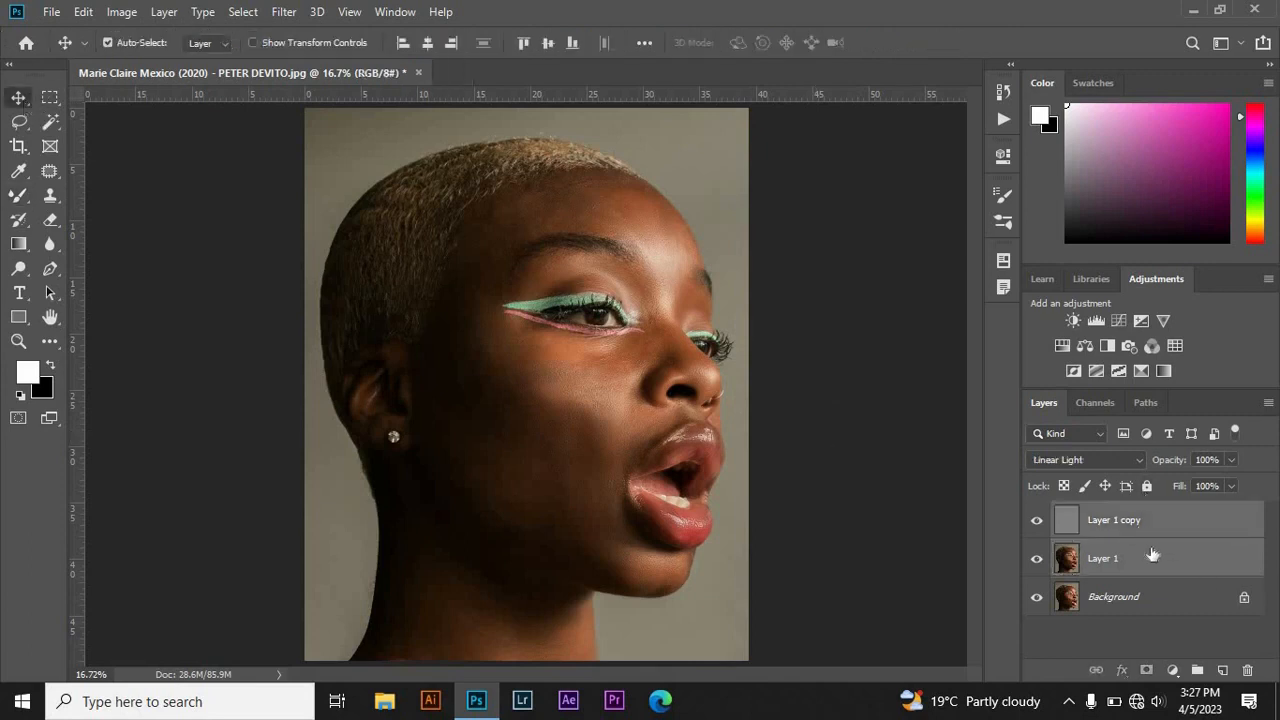
{"action": "left_click_drag", "start_coordinate": [1156, 556], "coordinate": [1197, 669]}
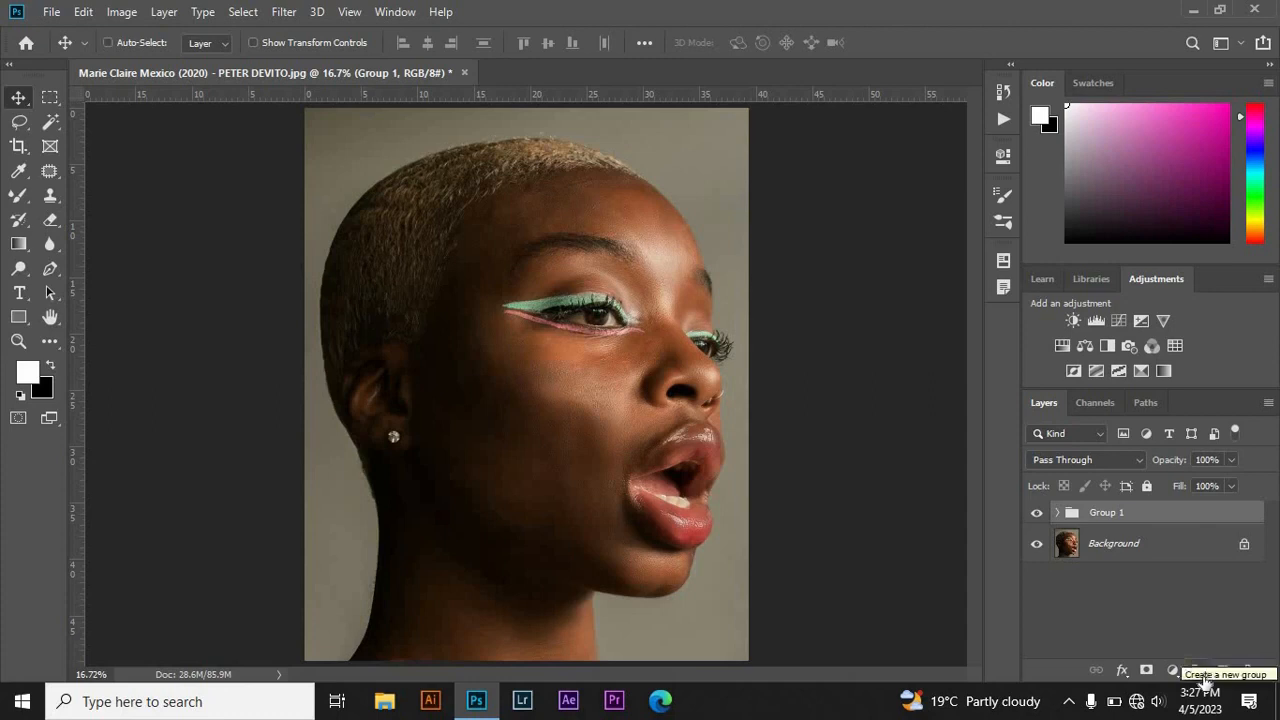
{"action": "key", "text": "ctrl+shift+alt+e"}
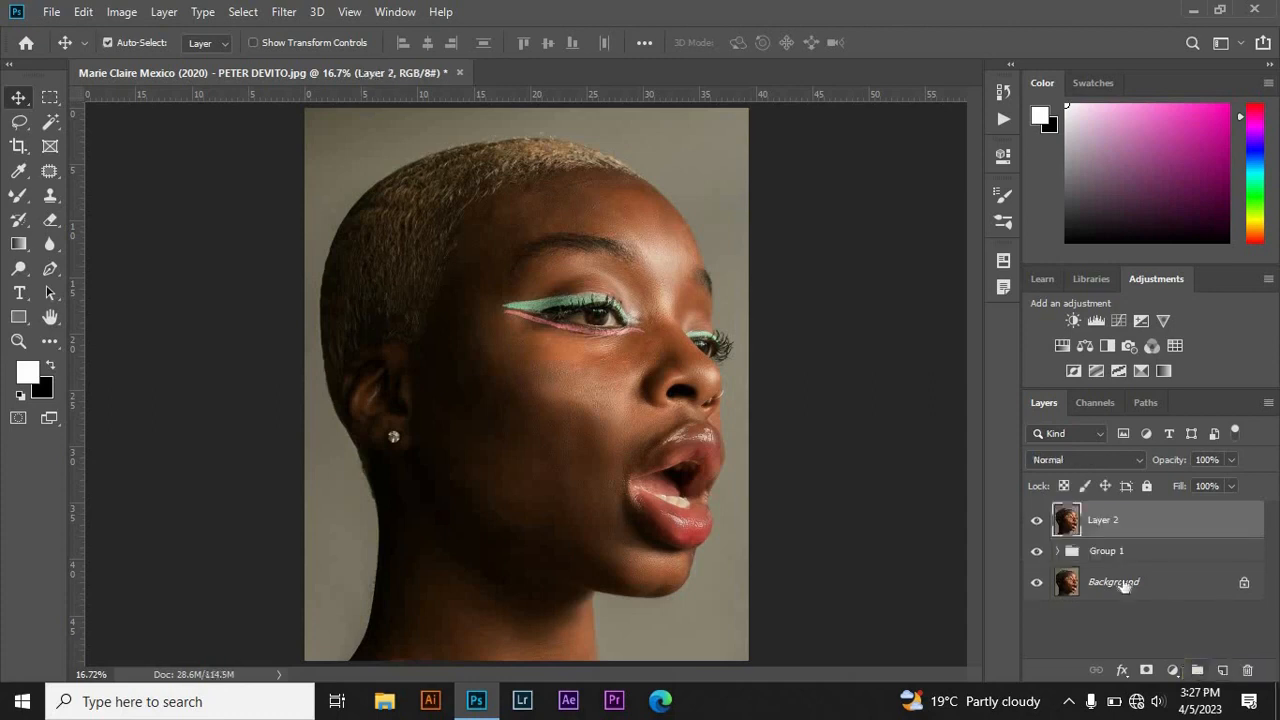
Open the Camera Raw filter on Layer 2 and set Temperature to +14 and Tint to -13
{"action": "left_click", "coordinate": [284, 12]}
{"action": "left_click", "coordinate": [330, 124]}
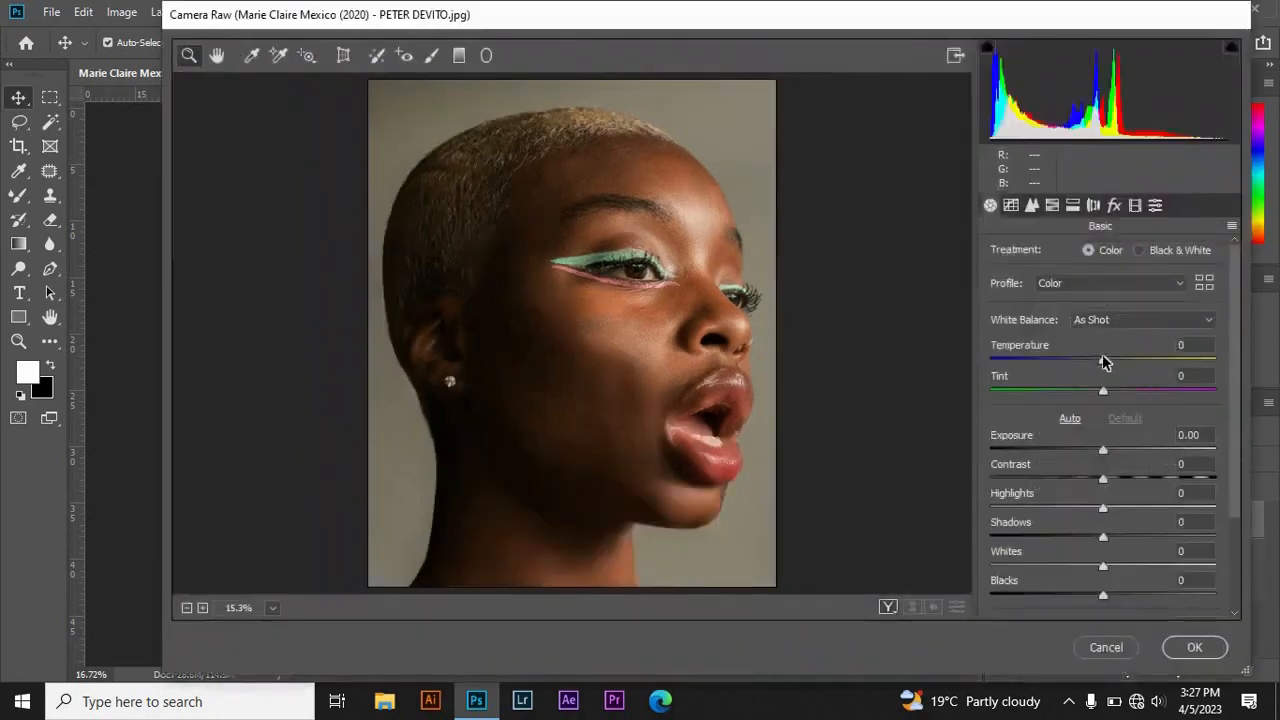
{"action": "left_click_drag", "start_coordinate": [1104, 361], "coordinate": [1087, 396]}
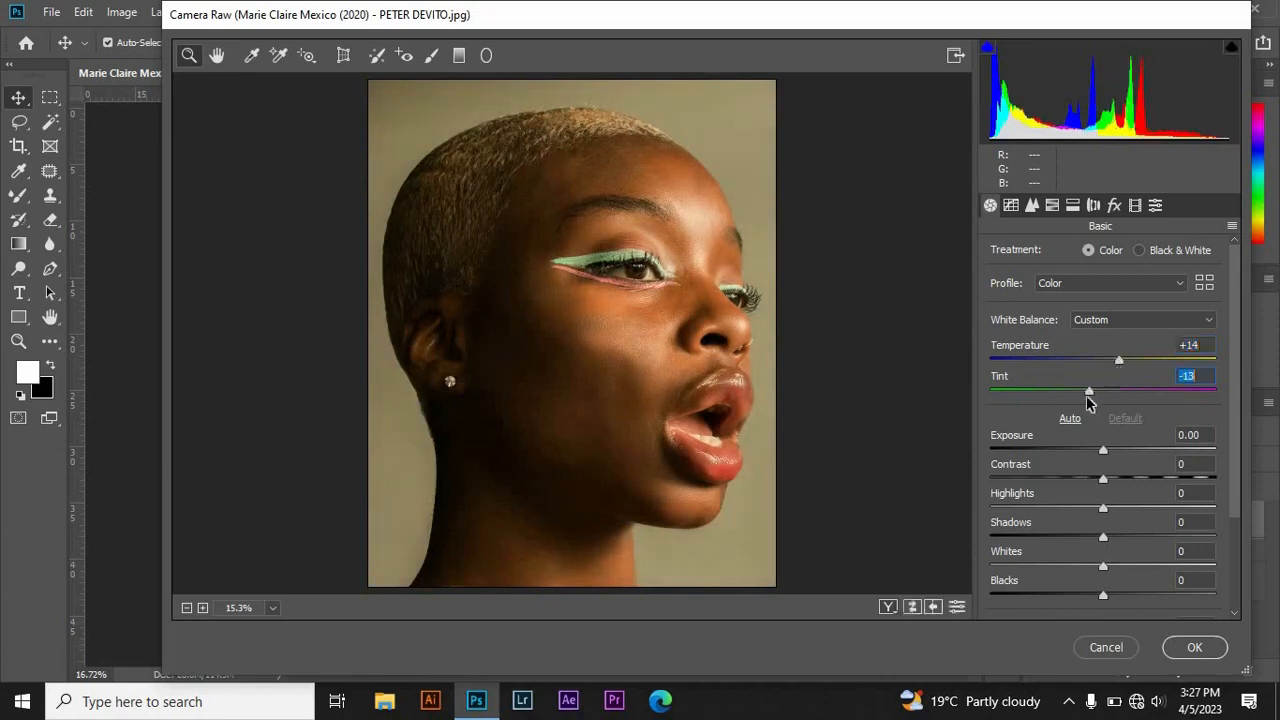
Lower the Contrast to -53 and raise the Exposure to +0.25 in Camera Raw
{"action": "left_click_drag", "start_coordinate": [1103, 450], "coordinate": [1043, 480]}
{"action": "left_click", "coordinate": [1106, 450]}
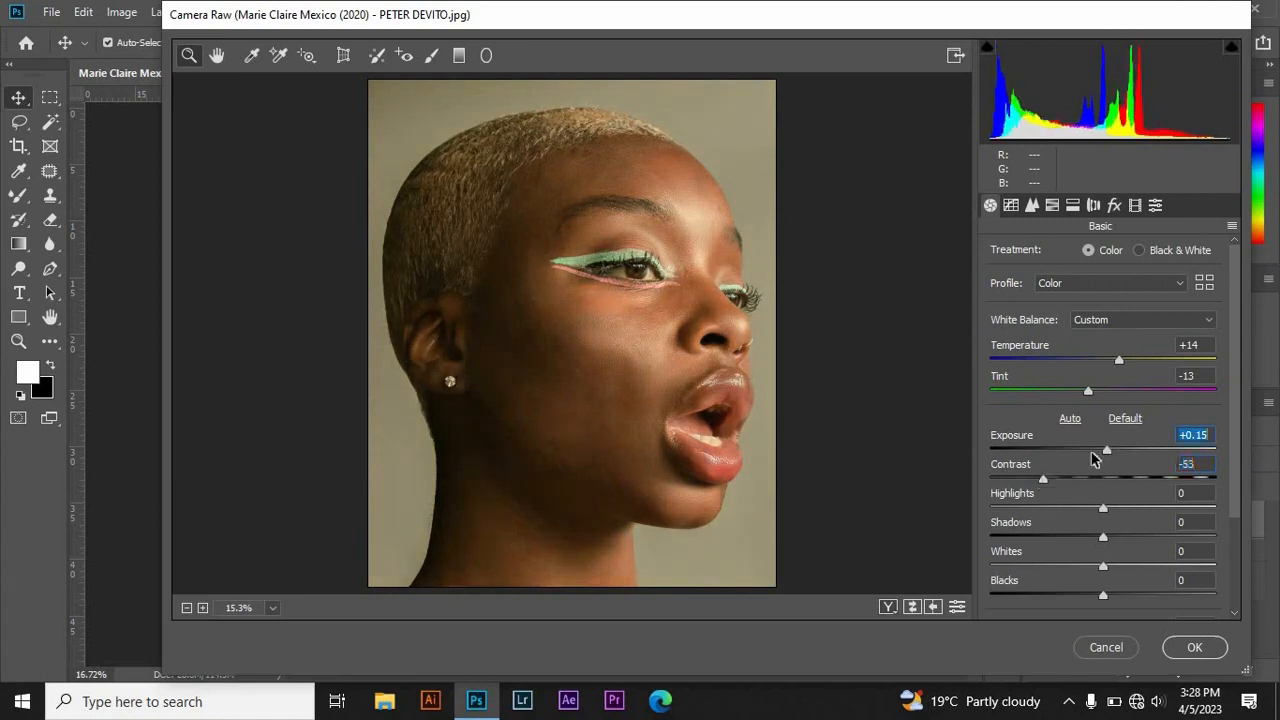
{"action": "left_click_drag", "start_coordinate": [1108, 445], "coordinate": [1110, 445]}
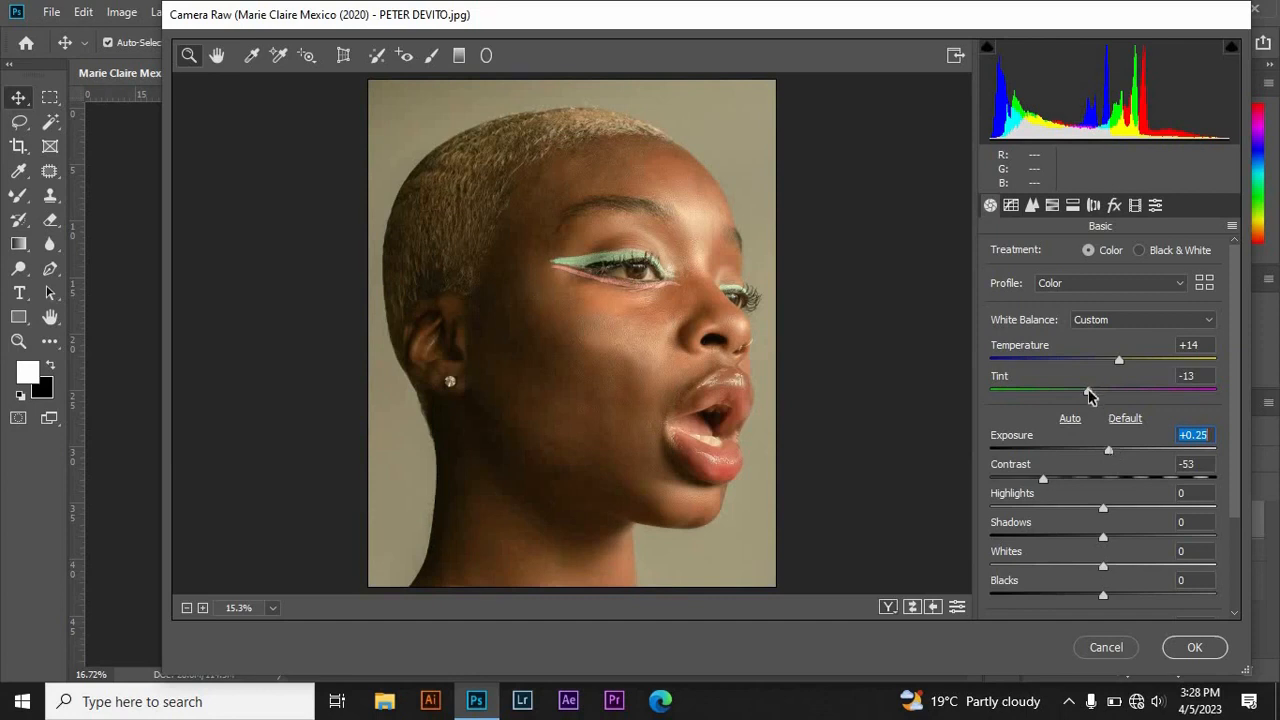
Set Highlights to -33, Shadows to +32, Whites to -23, Blacks to +12, Temperature to +17 and Tint to +5, and apply the filter
{"action": "mouse_move", "coordinate": [1090, 395]}
{"action": "left_mouse_down"}
{"action": "mouse_move", "coordinate": [1140, 389]}
{"action": "mouse_move", "coordinate": [1049, 393]}
{"action": "mouse_move", "coordinate": [1117, 390]}
{"action": "mouse_move", "coordinate": [1108, 366]}
{"action": "mouse_move", "coordinate": [1126, 363]}
{"action": "mouse_move", "coordinate": [1091, 391]}
{"action": "mouse_move", "coordinate": [1131, 386]}
{"action": "mouse_move", "coordinate": [1071, 391]}
{"action": "mouse_move", "coordinate": [1107, 390]}
{"action": "left_mouse_up"}
{"action": "left_click_drag", "start_coordinate": [1107, 515], "coordinate": [1116, 592]}
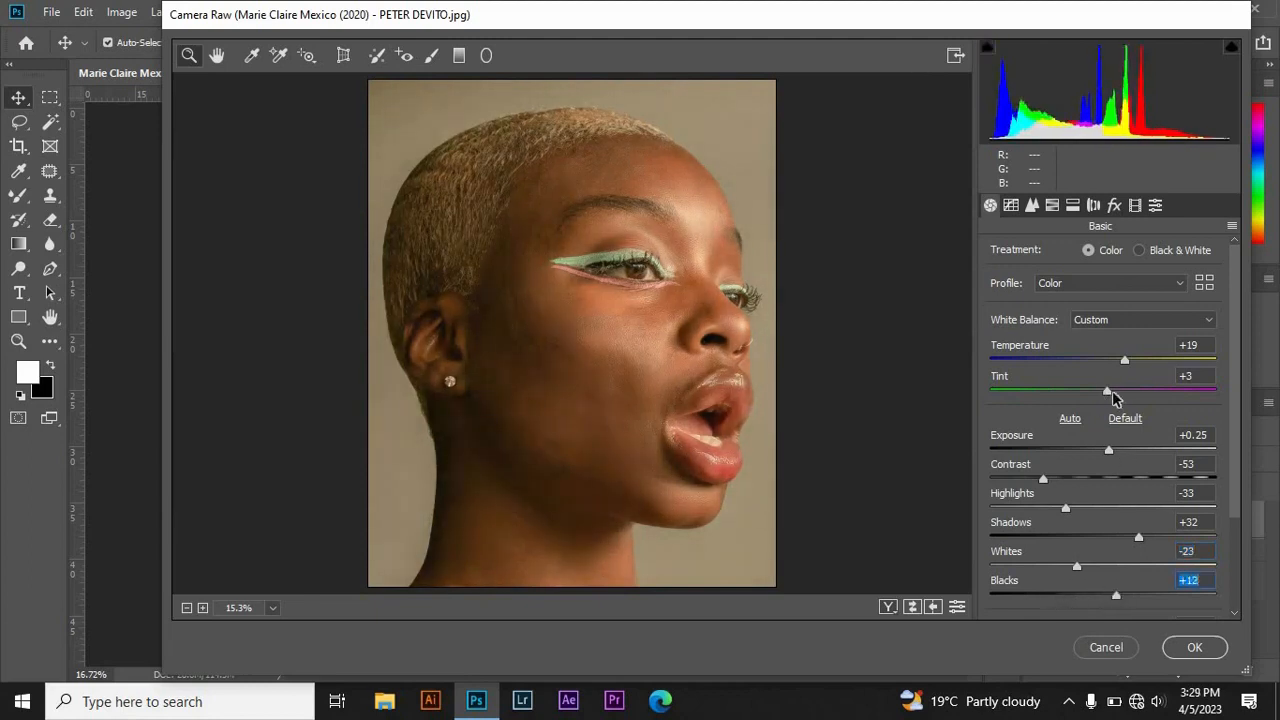
{"action": "left_click_drag", "start_coordinate": [1107, 392], "coordinate": [1122, 362]}
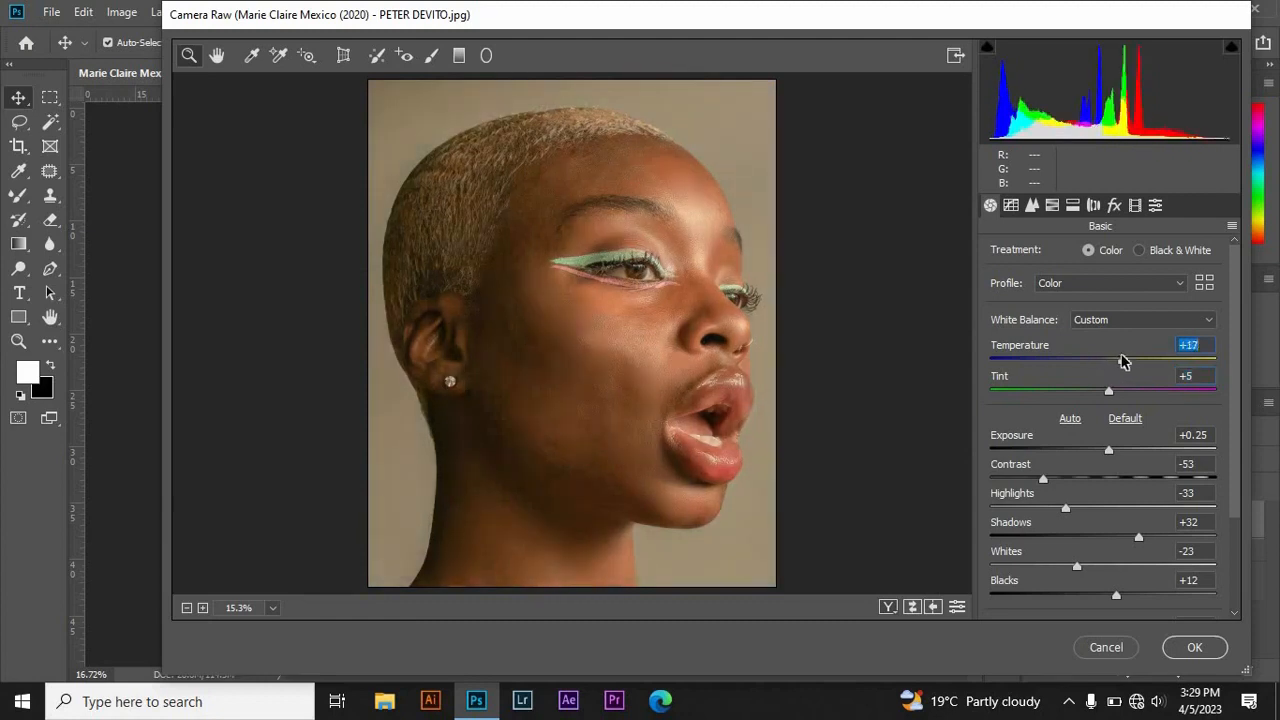
{"action": "left_click", "coordinate": [1196, 648]}
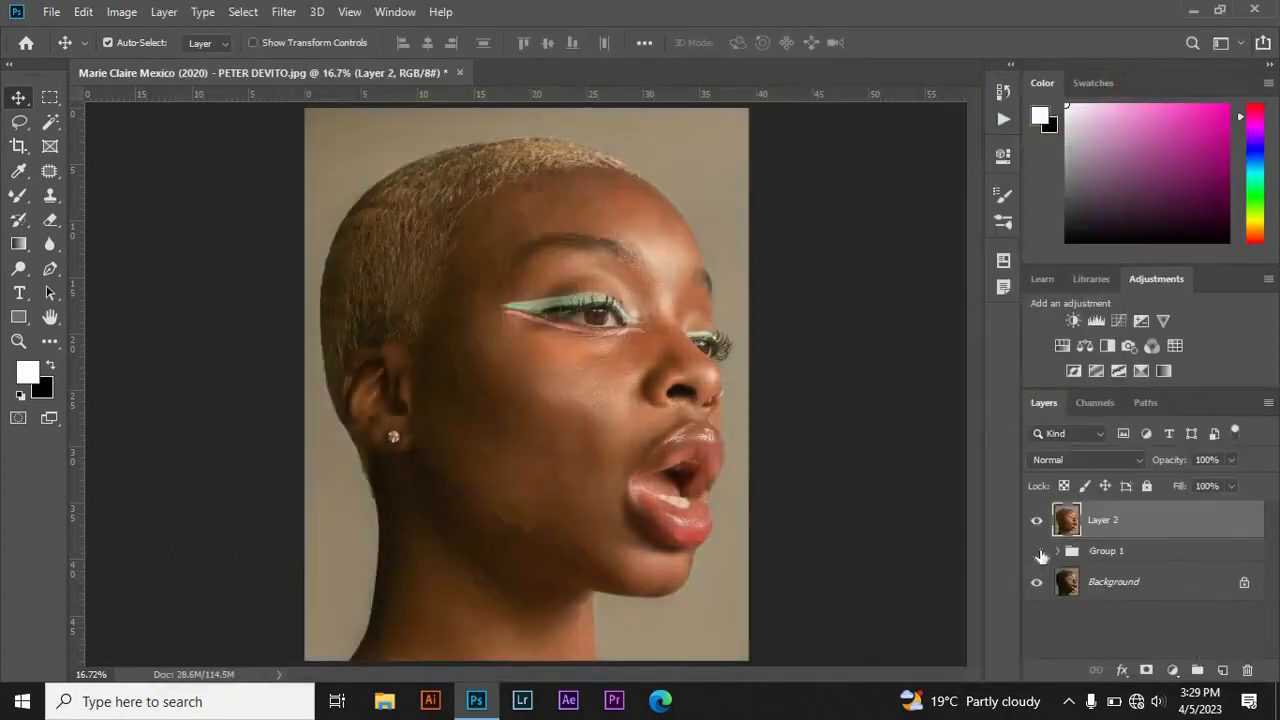
With Group 1 hidden, toggle Layer 2's visibility repeatedly to compare the graded retouch with the original Background
{"action": "left_click", "coordinate": [1037, 521]}
{"action": "left_click", "coordinate": [1037, 521]}
{"action": "left_click", "coordinate": [1037, 522]}
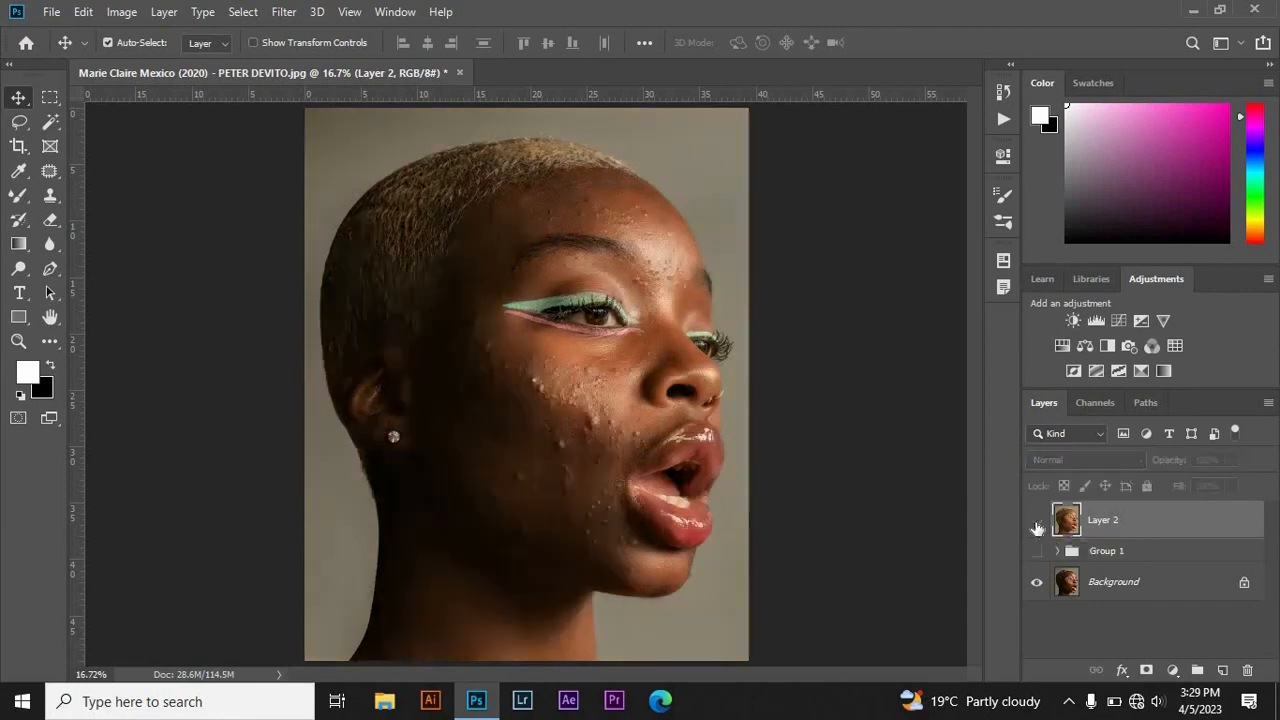
{"action": "left_click", "coordinate": [1037, 522]}
{"action": "left_click", "coordinate": [1037, 522]}
{"action": "left_click", "coordinate": [1037, 522]}
{"action": "left_click", "coordinate": [1037, 522]}
{"action": "left_click", "coordinate": [1037, 522]}
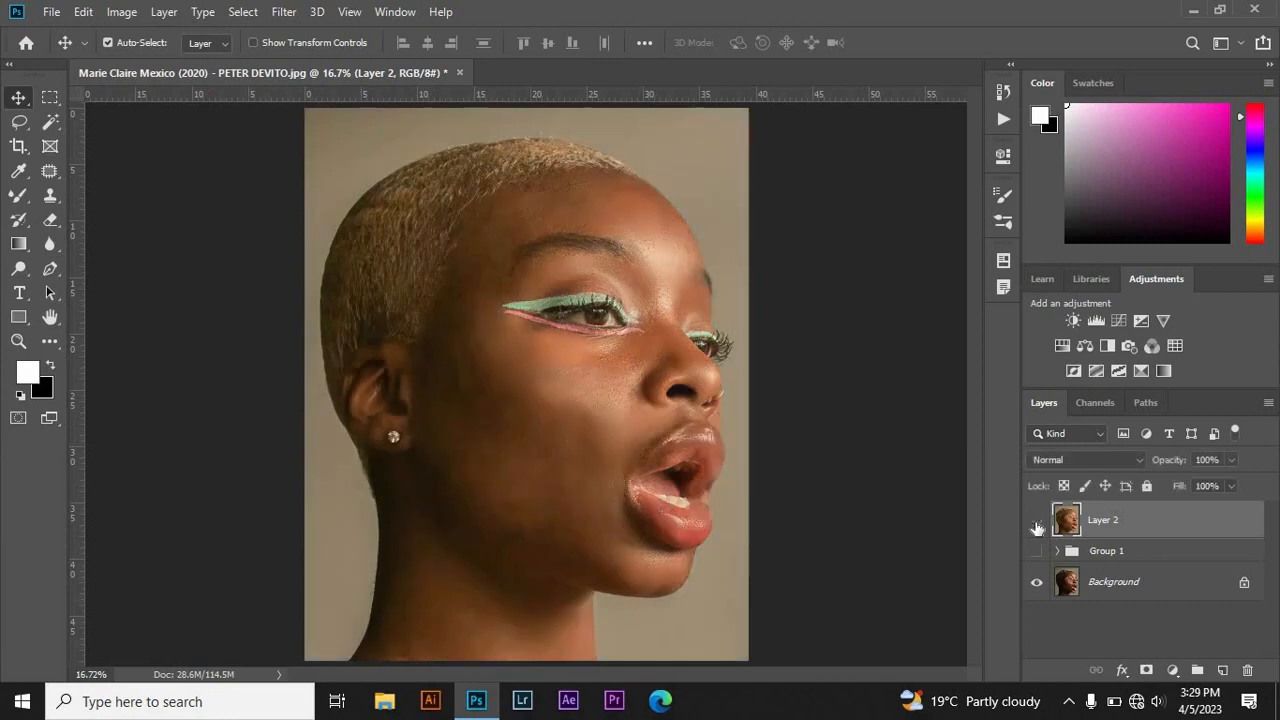
{"action": "left_click", "coordinate": [1037, 522]}
{"action": "left_click", "coordinate": [1037, 522]}
{"action": "left_click", "coordinate": [1037, 522]}
{"action": "left_click", "coordinate": [1037, 522]}
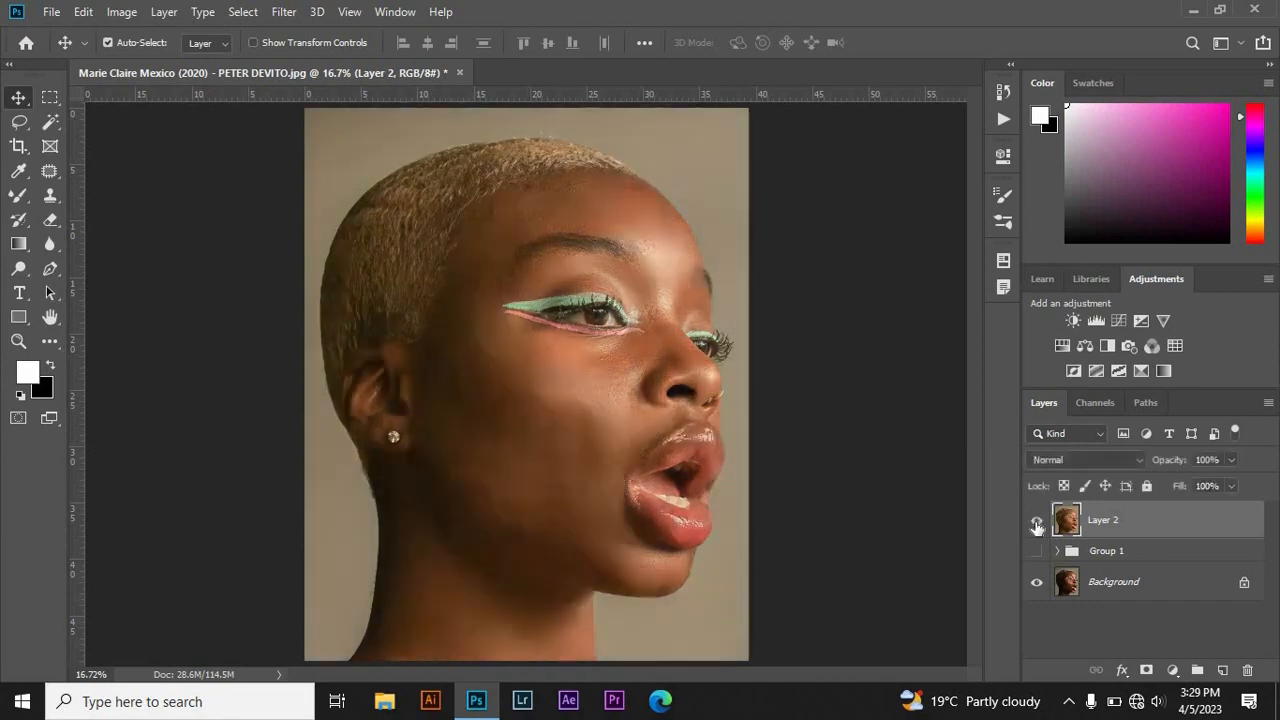